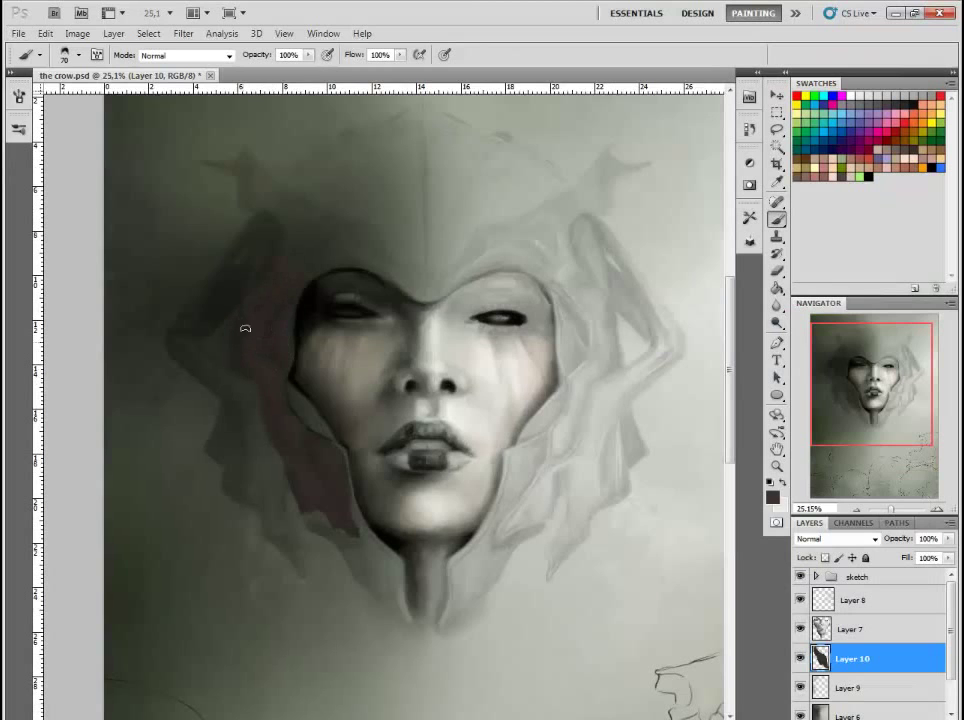
- Paint the lower left side of the hood in dark reddish brown on Layer 10, varying the brush between 35 and 70 px
scroll(279, 402, down, 2)
scroll(279, 402, up, 2)
key(bracketleft)
key(bracketleft)
key(bracketleft)
key(bracketright)
key(bracketright)
key(bracketright)
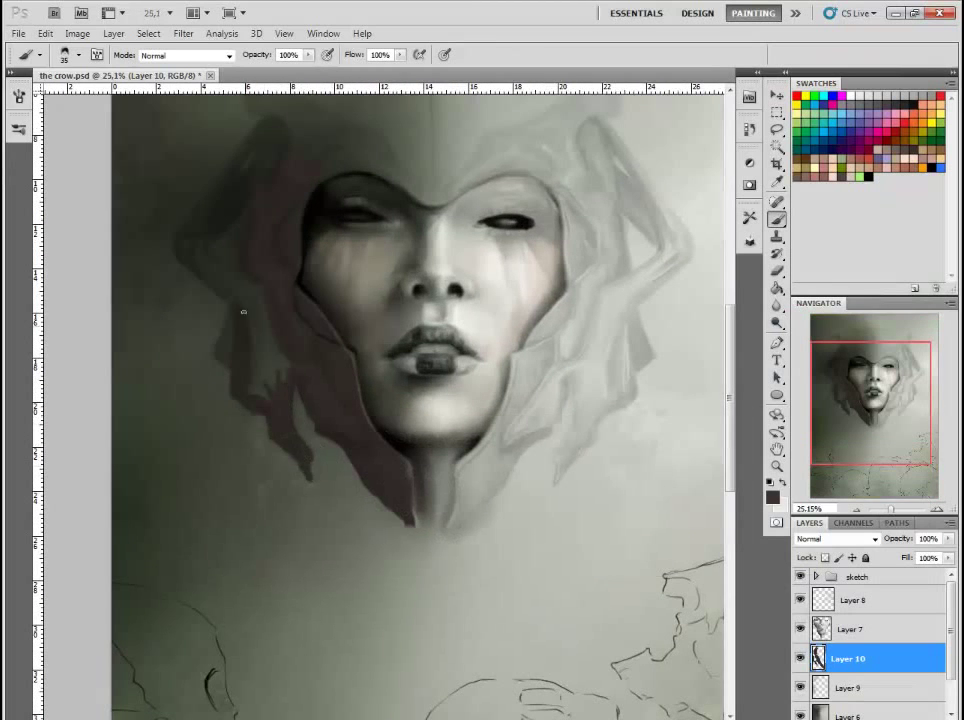
- Extend the dark reddish-brown paint up over the hood's left horn, outer fold and brow using an 80 px brush
scroll(235, 320, up, 3)
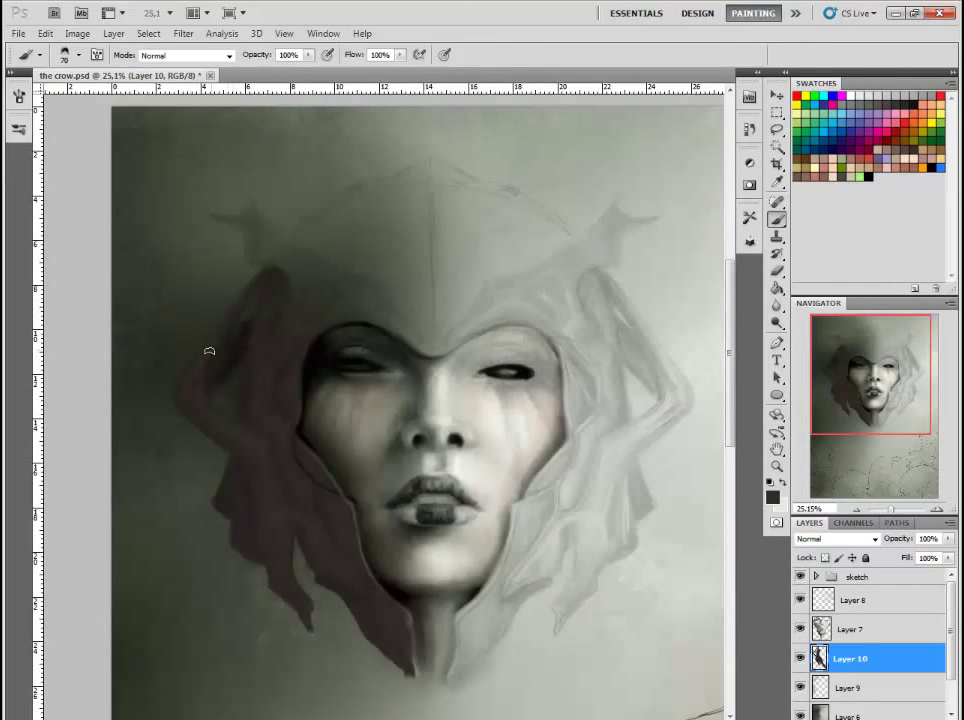
key(bracketright)
mouse_move(209, 351)
mouse_down()
mouse_move(316, 317)
mouse_move(430, 355)
mouse_move(300, 311)
mouse_move(296, 277)
mouse_move(360, 283)
mouse_move(402, 327)
mouse_move(252, 224)
mouse_move(308, 256)
mouse_move(269, 285)
mouse_move(301, 299)
mouse_up()
- Paint dark shadow lines along the hood's inner edge beside the right cheek with a 35 px brush at 52% opacity
key(5)
key(2)
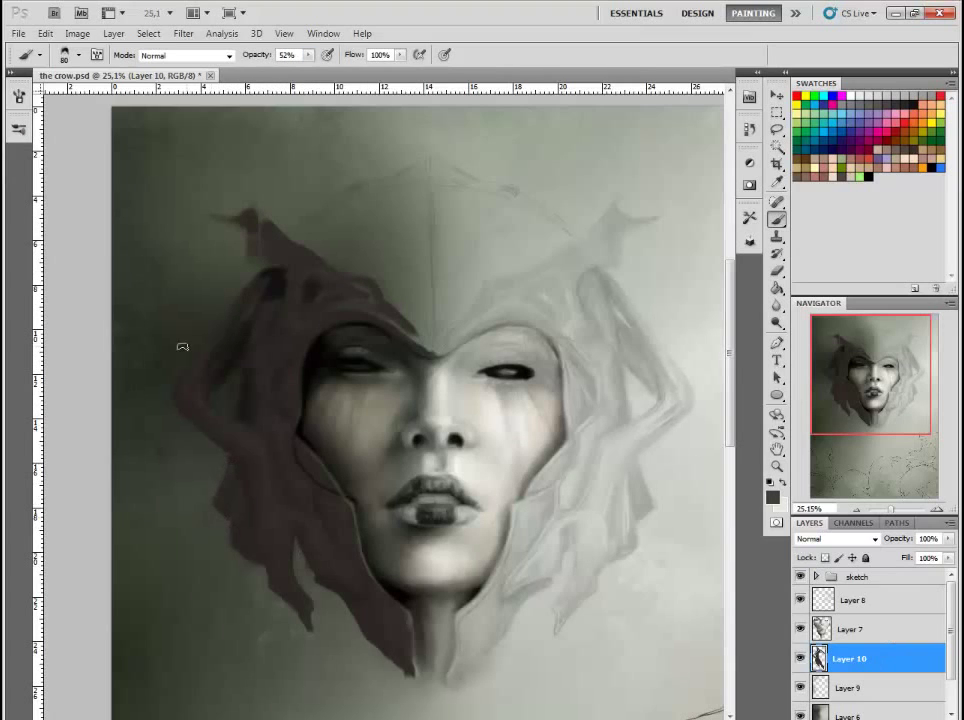
key(bracketleft)
key(bracketleft)
key(bracketleft)
key(bracketleft)
key(bracketleft)
mouse_move(545, 515)
mouse_down()
mouse_move(554, 478)
mouse_move(584, 486)
mouse_move(500, 589)
mouse_move(510, 528)
mouse_move(583, 377)
mouse_move(572, 355)
mouse_move(595, 400)
mouse_up()
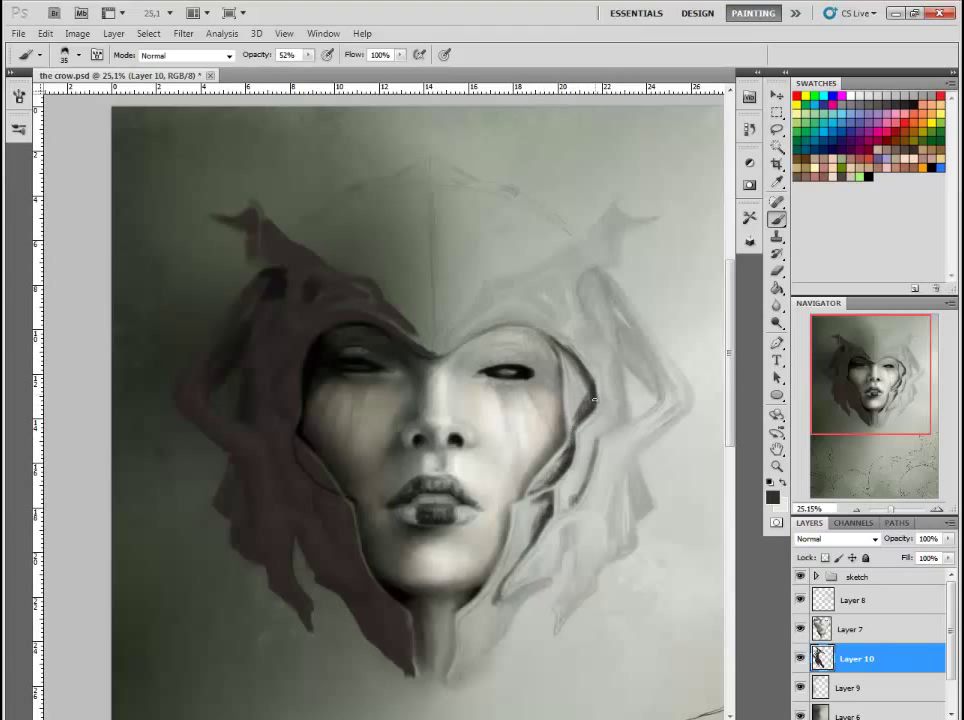
- Fill the helmet's dome with dark brown on both sides of the central ridge using a 100 px brush
key(bracketright)
key(bracketright)
key(bracketright)
key(bracketright)
key(bracketright)
key(bracketright)
key(bracketright)
mouse_move(240, 170)
mouse_down()
mouse_move(342, 254)
mouse_move(409, 179)
mouse_up()
drag(300, 140, 320, 250)
drag(330, 140, 395, 235)
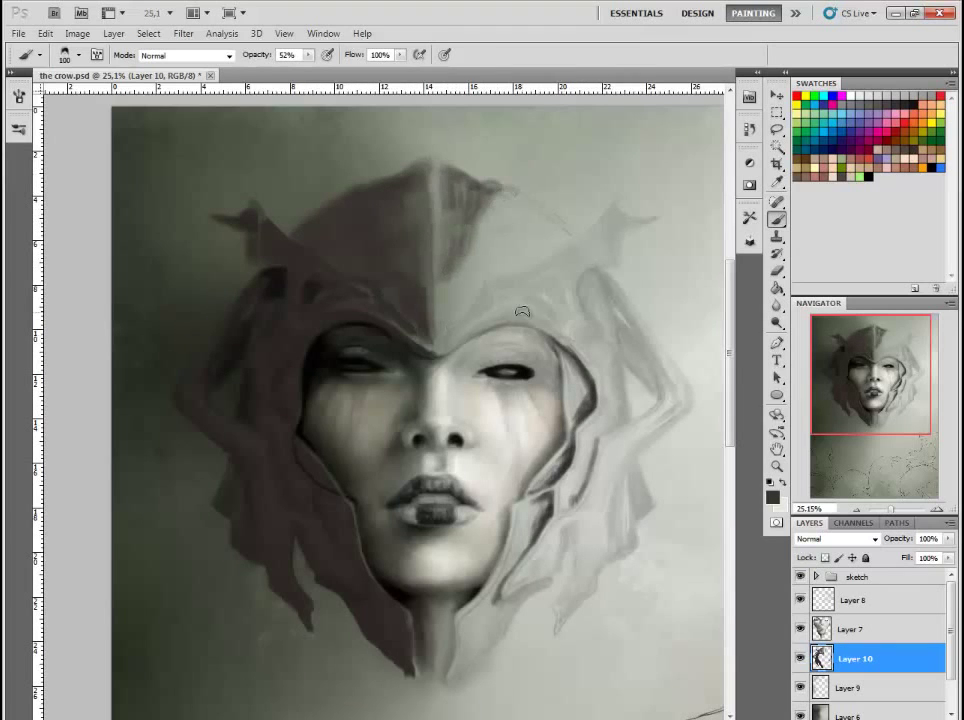
- Glaze a sampled ochre tone beside the helmet's central ridge with a 60 px brush at 23% opacity
key(bracketleft)
key(bracketleft)
key(bracketleft)
key(bracketleft)
alt+click(456, 252)
key(2)
key(3)
drag(440, 175, 440, 255)
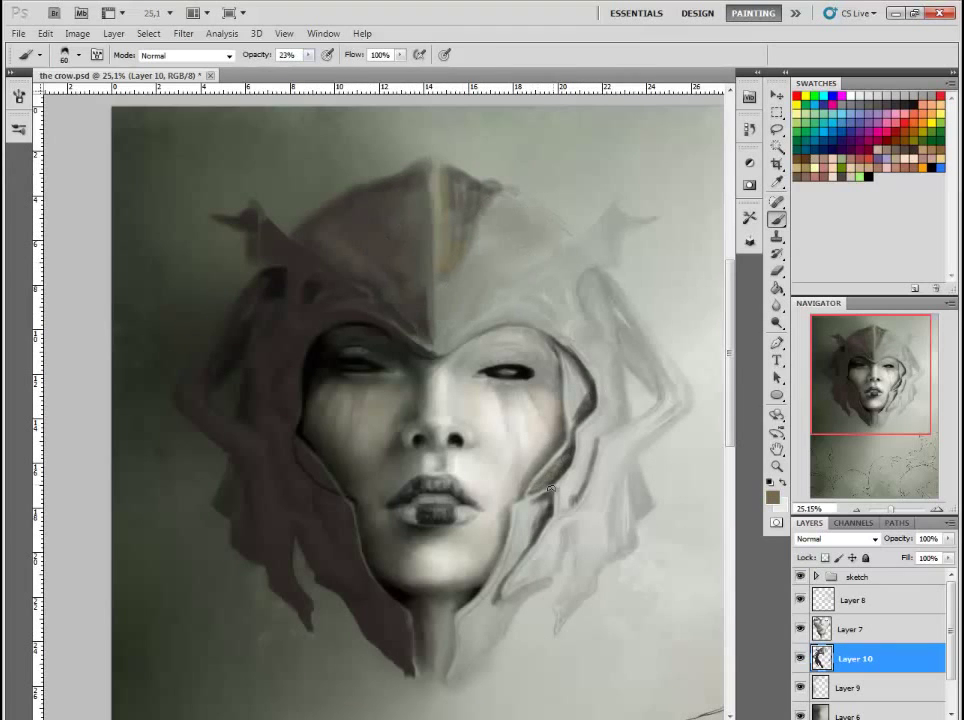
- Sample local tones and shade the narrow hood strip beside the right eye and cheek
alt+click(586, 398)
drag(588, 410, 578, 365)
alt+click(436, 300)
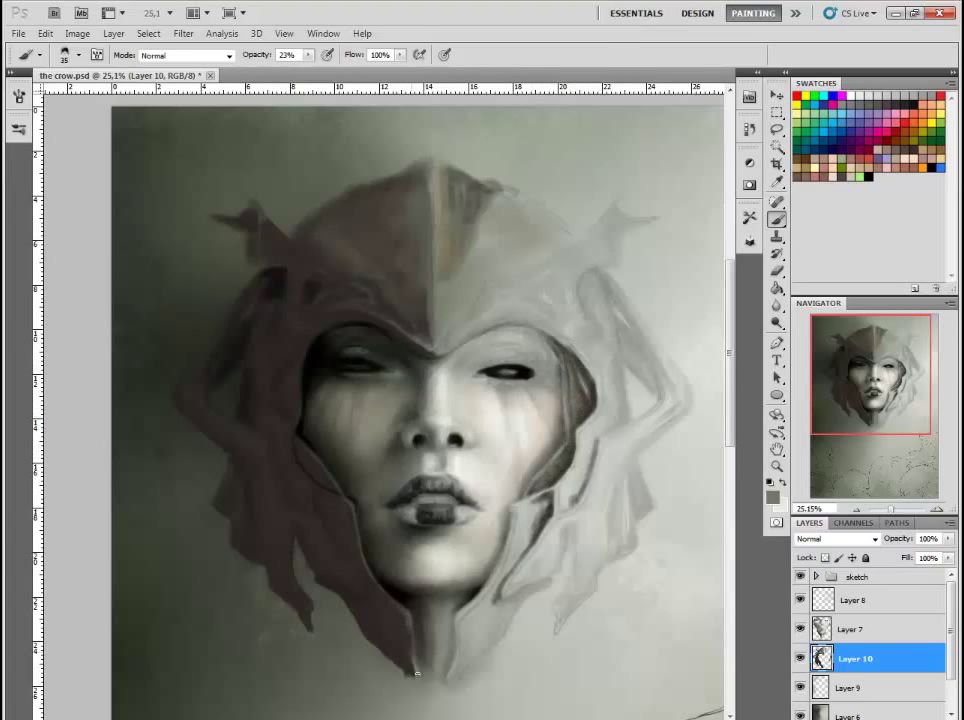
- Paint soft lighter folds across the hood's left side and define the rim above the nose with a fine brush
key(bracketright)
key(bracketright)
key(bracketright)
key(bracketright)
key(bracketleft)
key(bracketleft)
key(bracketleft)
key(bracketleft)
key(bracketleft)
key(bracketleft)
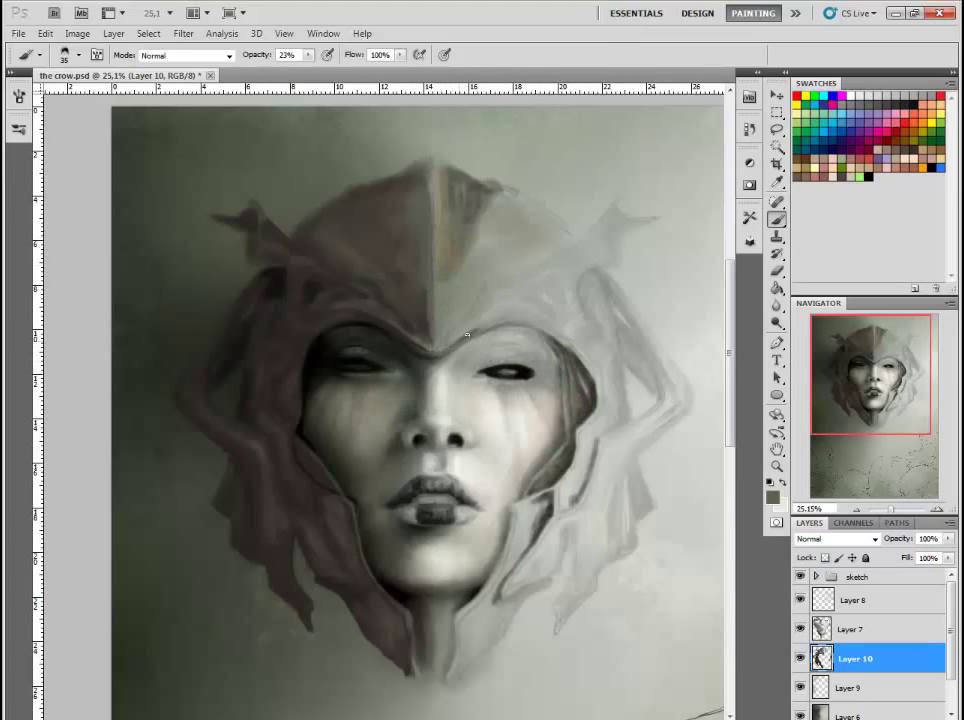
- Add a new layer above Layer 7 and paint the helmet's pointed central ridge with dark edges
alt+click(422, 350)
click(906, 632)
key(ctrl+shift+alt+e)
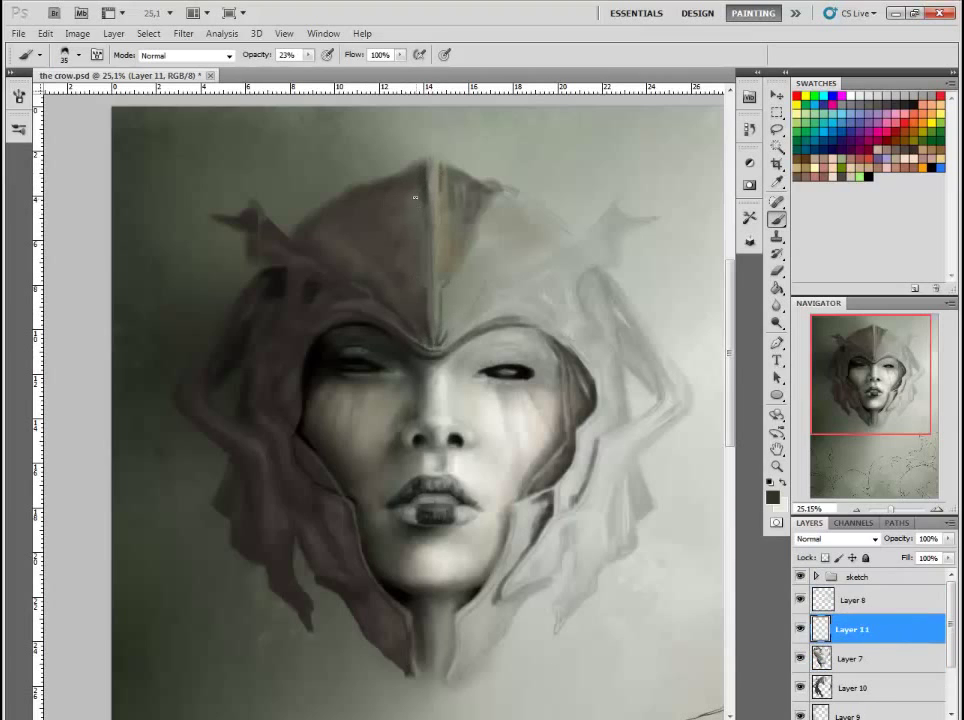
key(bracketright)
key(bracketright)
key(bracketright)
key(bracketright)
key(bracketright)
key(bracketright)
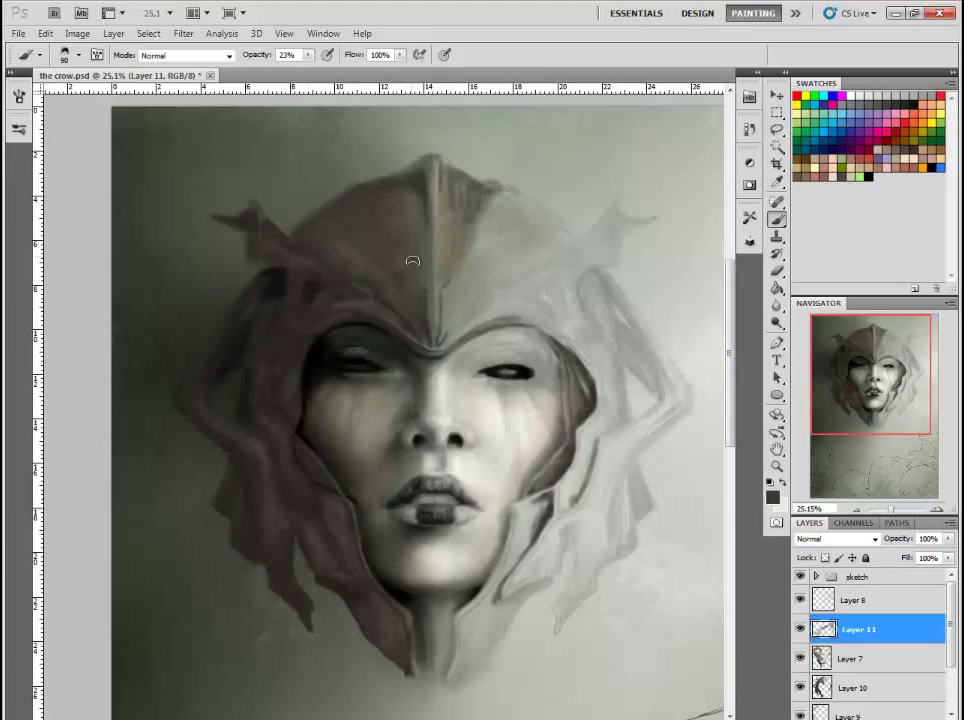
- Refine the shading on the dome left of the central ridge with a 20 to 30 px brush on Layer 11
key(bracketleft)
key(bracketleft)
key(bracketleft)
key(bracketleft)
key(bracketleft)
key(bracketleft)
key(bracketleft)
key(bracketleft)
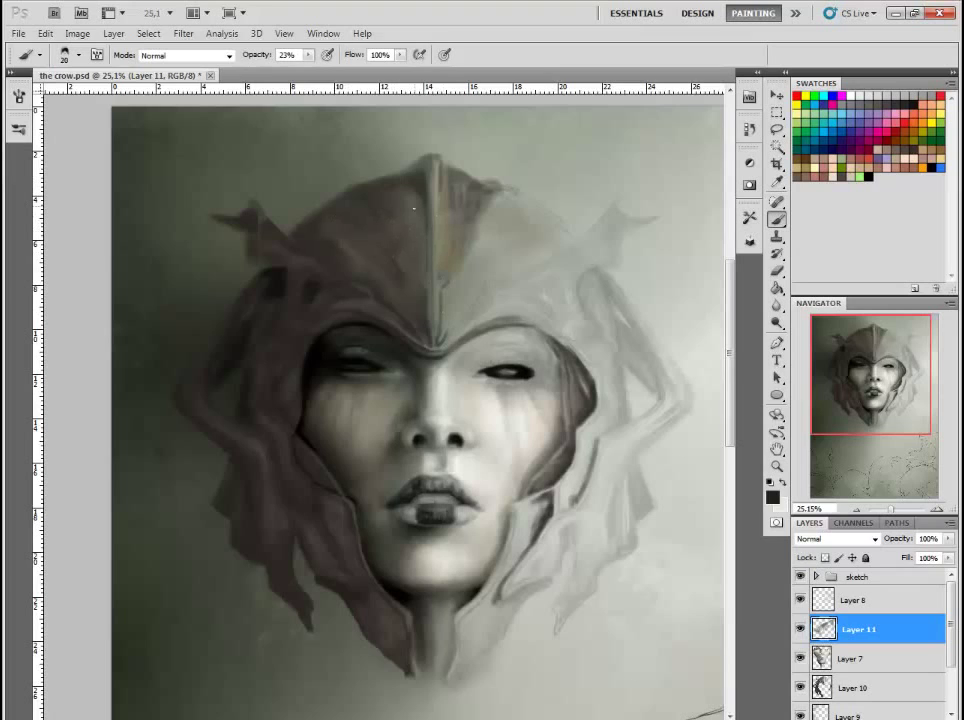
key(bracketright)
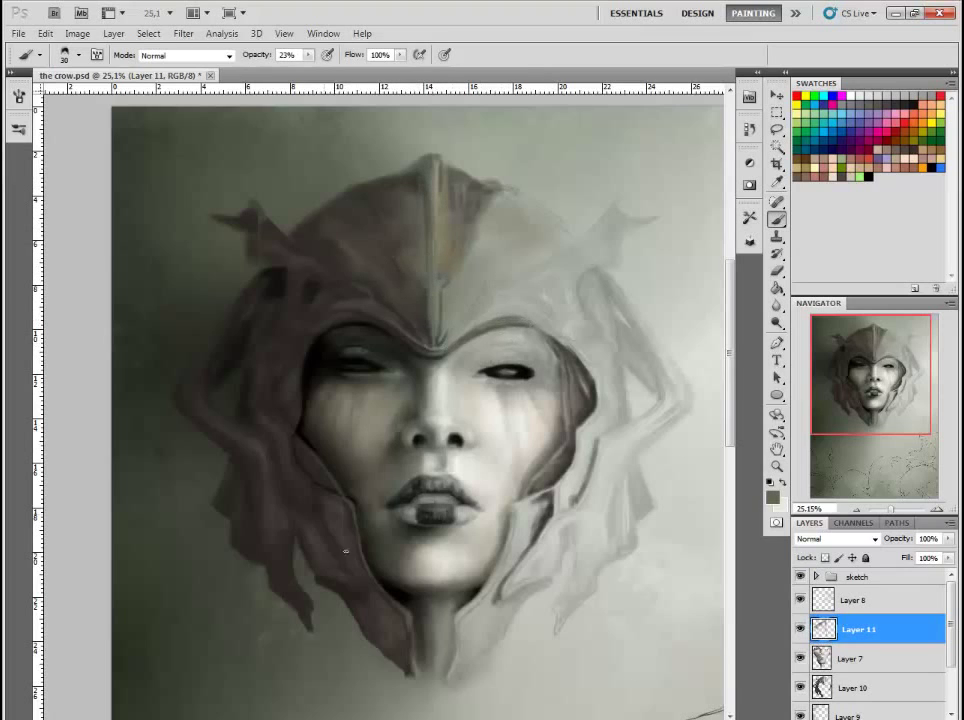
- Paint thin pale highlights on the ridge, right brow folds and right horn on the Screen-mode Layer 8
key(alt+bracketright)
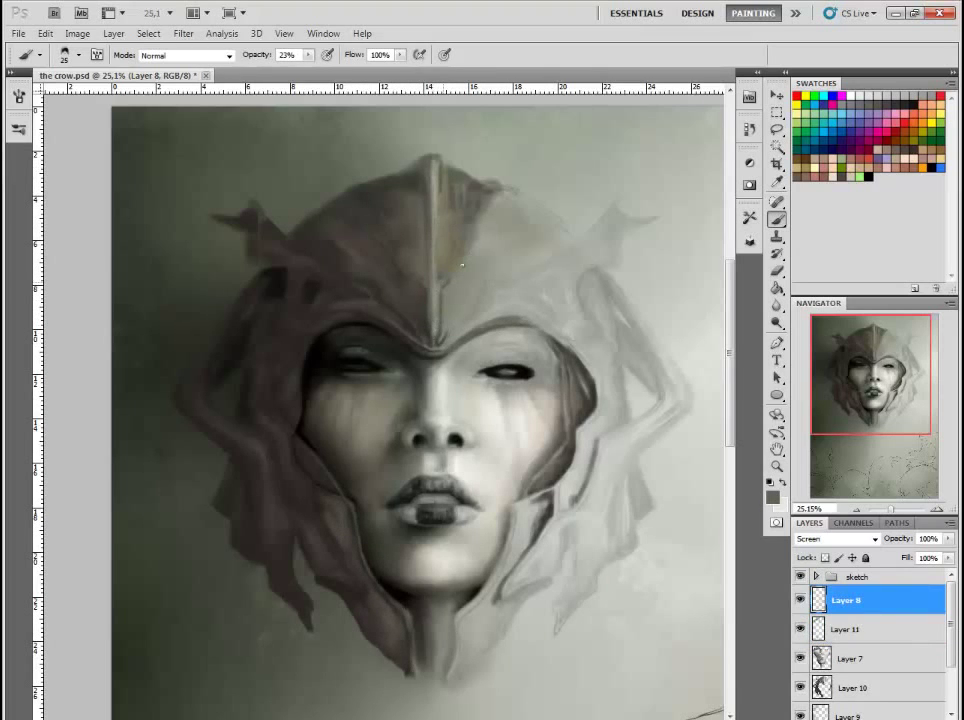
key(d)
alt+click(450, 333)
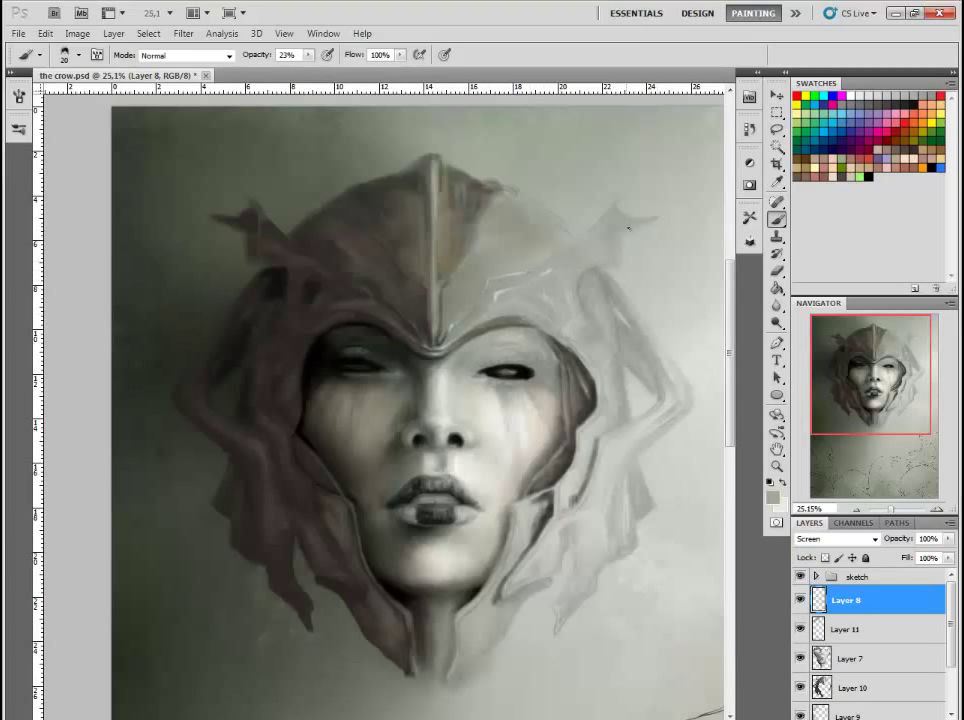
- Brighten the helmet's central ridge on Layer 8 with a hard round brush at 100% opacity
key(6)
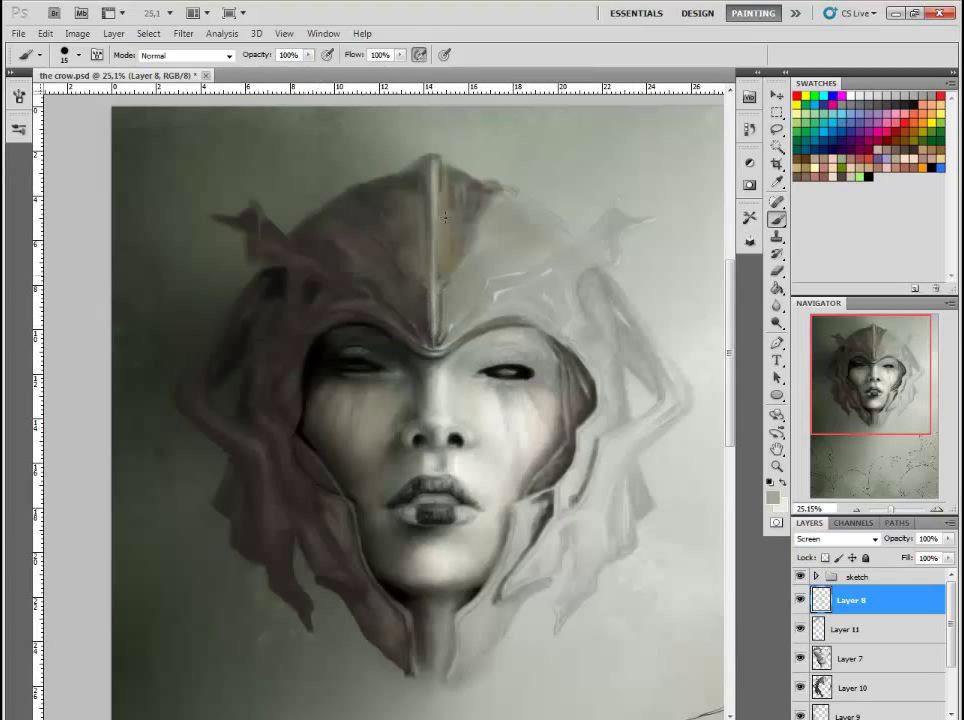
drag(438, 281, 462, 180)
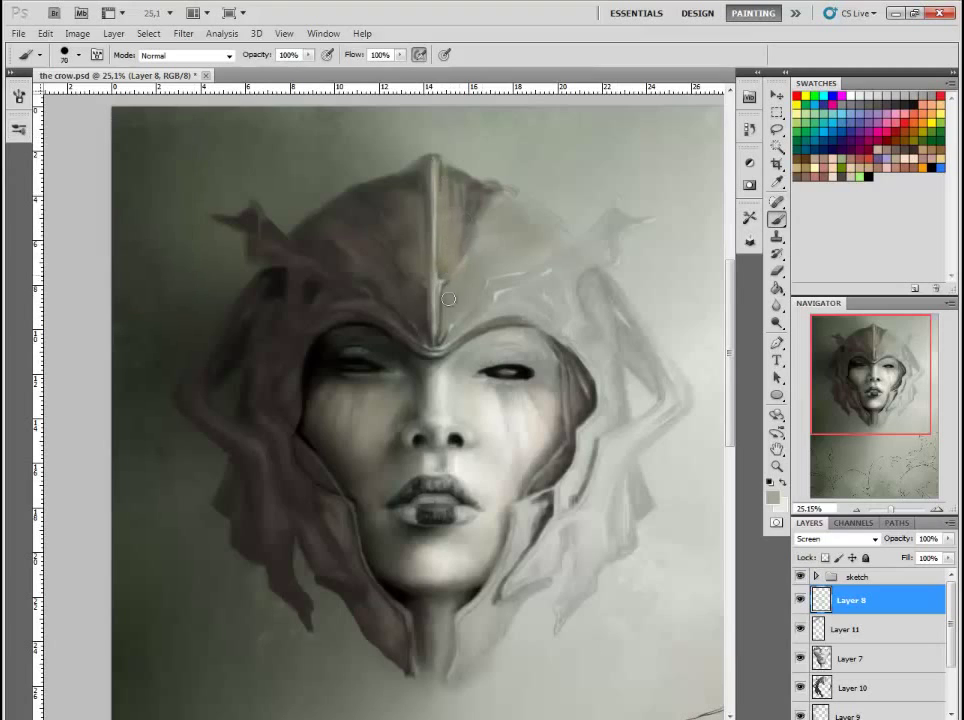
key(bracketright)
key(bracketright)
key(bracketright)
key(bracketright)
- Paint near-black shadows along the hood's left inner edge and outer folds on Layer 10 with a 30 px brush
ctrl+click(368, 322)
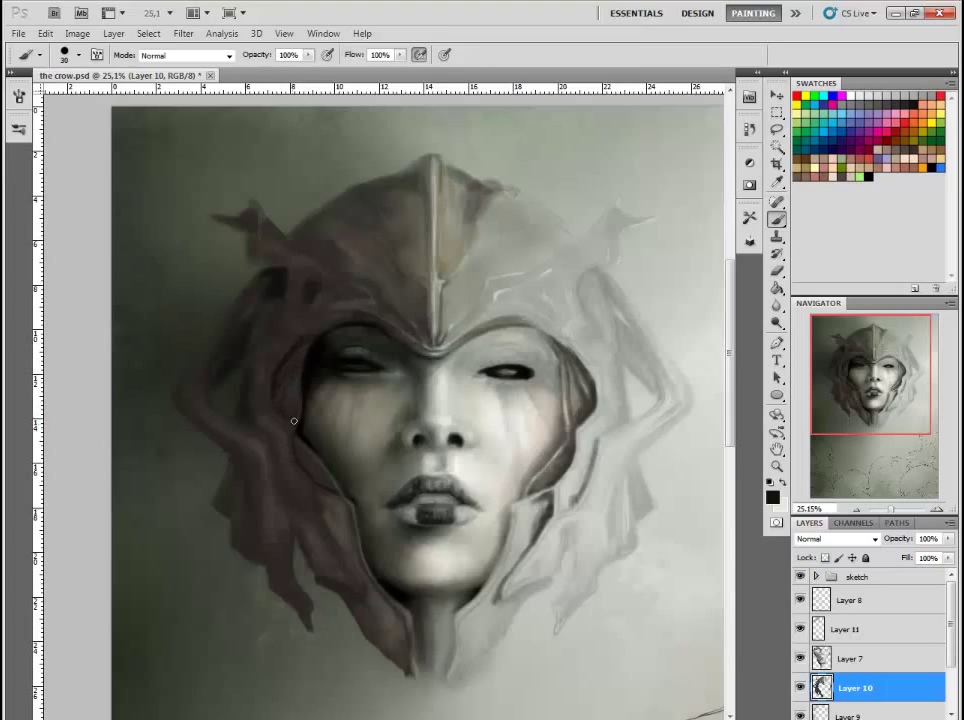
key(bracketleft)
key(bracketright)
key(bracketright)
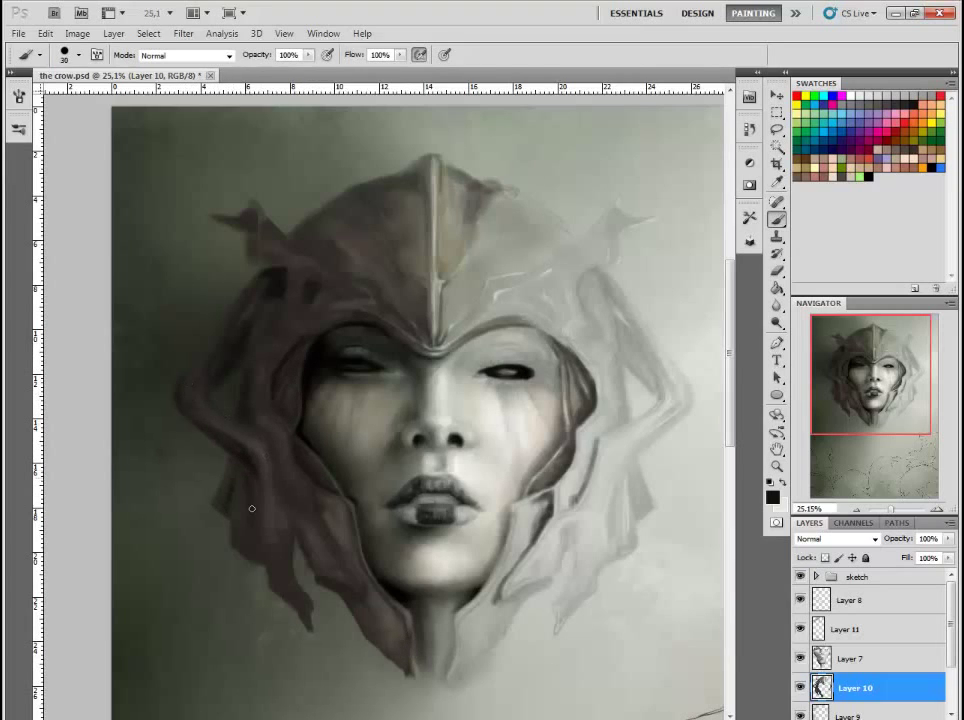
- Deepen the creases between the lower left hood folds with a 20 to 25 px brush
key(bracketleft)
key(bracketright)
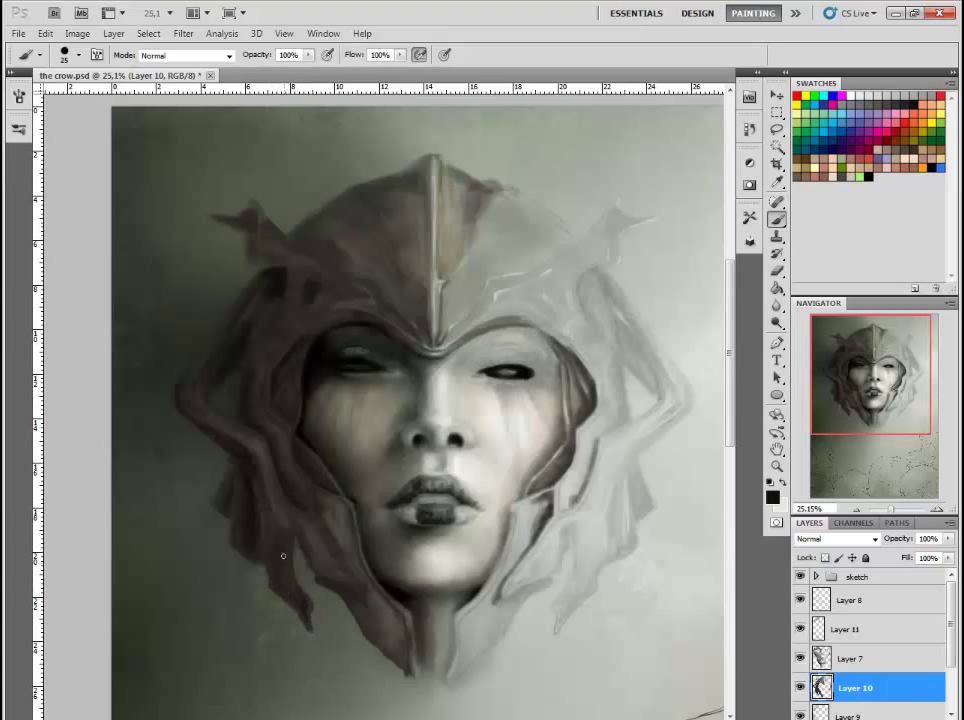
key(bracketleft)
key(bracketleft)
key(bracketleft)
key(bracketleft)
key(bracketleft)
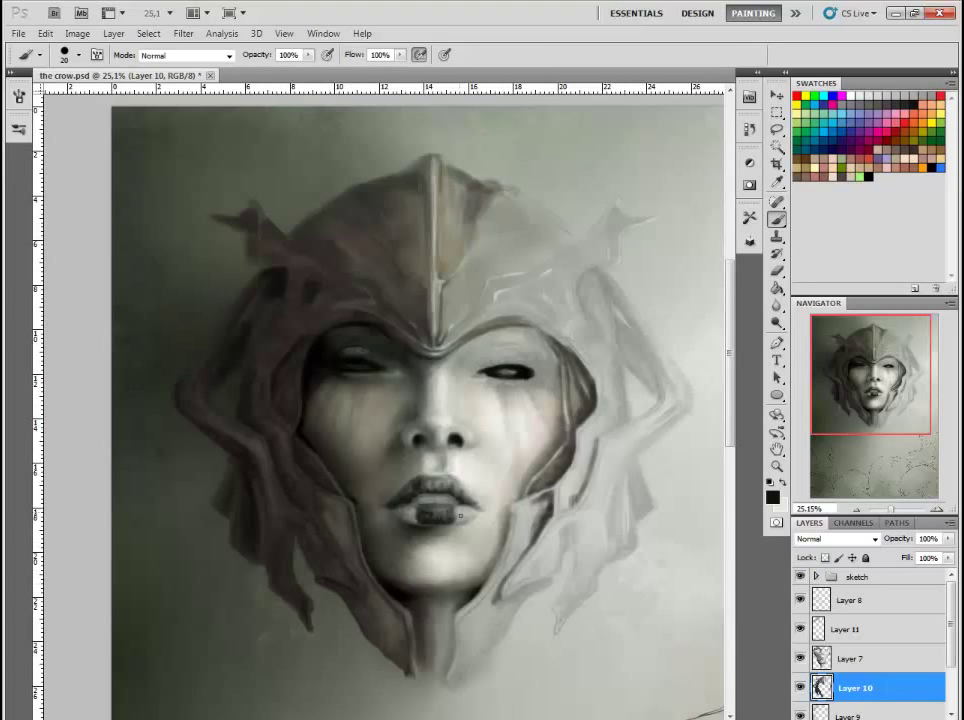
- Move Layer 10 above Layer 7 and add a new layer clipped to Layer 7
drag(885, 688, 885, 650)
key(alt+bracketleft)
key(ctrl+shift+alt+n)
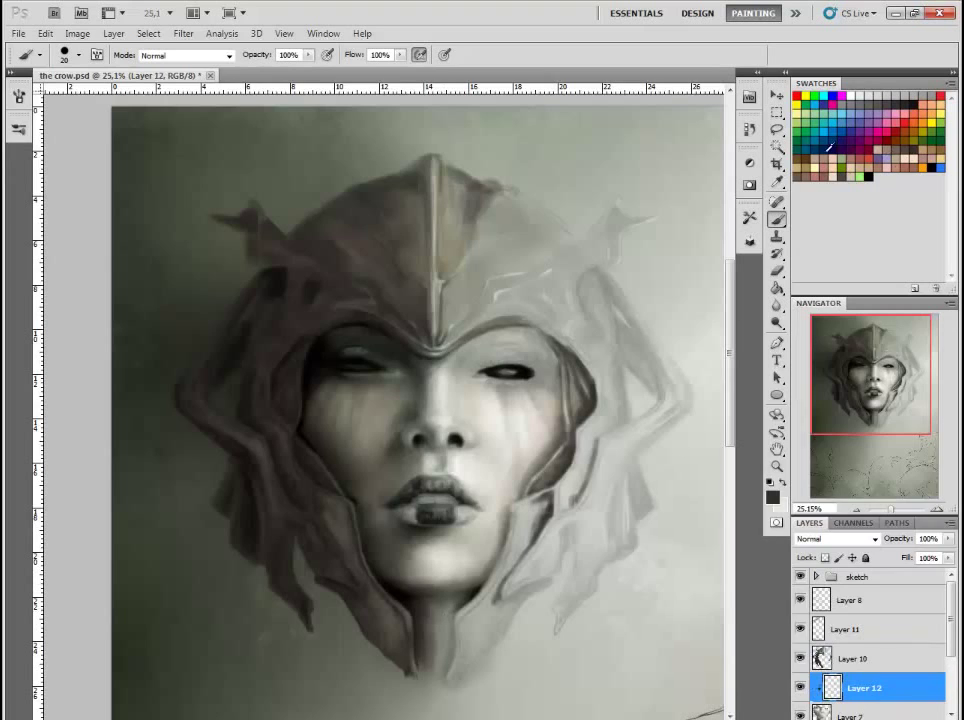
- Tint the cheeks and chin with warm skin tones in Overlay and Color modes using a large soft brush, and merge into Layer 7
click(18, 128)
click(110, 218)
click(836, 538)
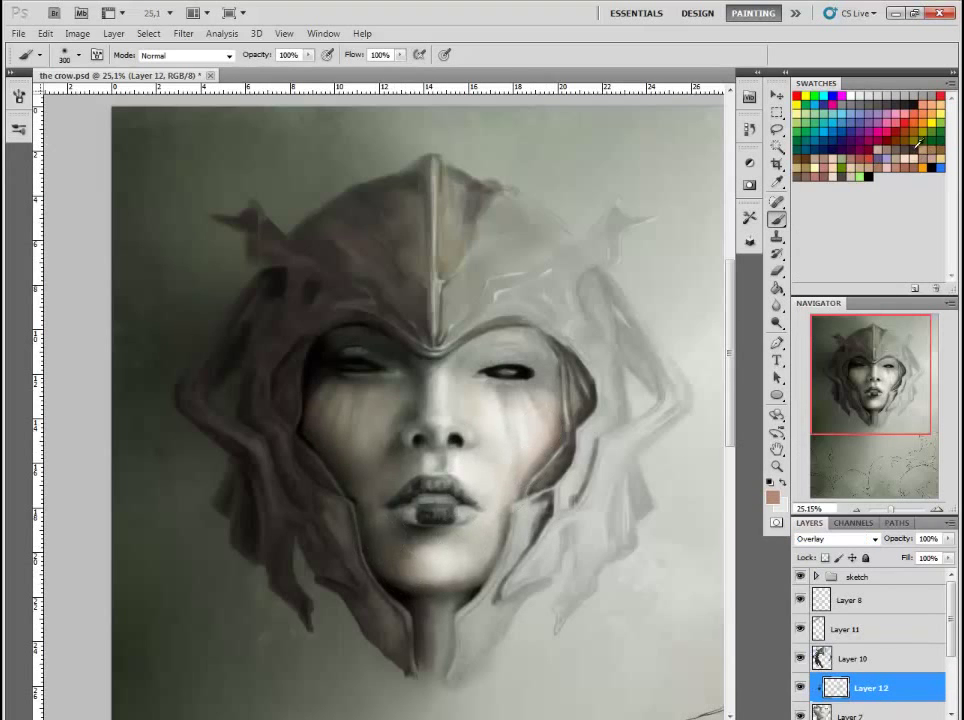
click(836, 650)
key(shift+alt+c)
key(bracketleft)
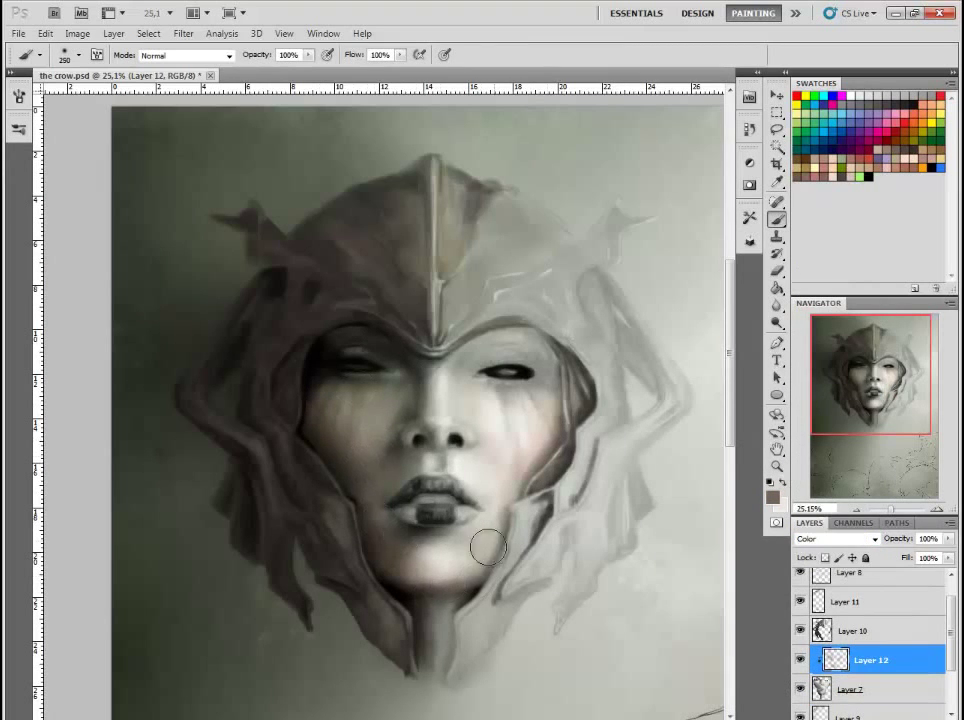
alt+click(409, 598)
key(ctrl+e)
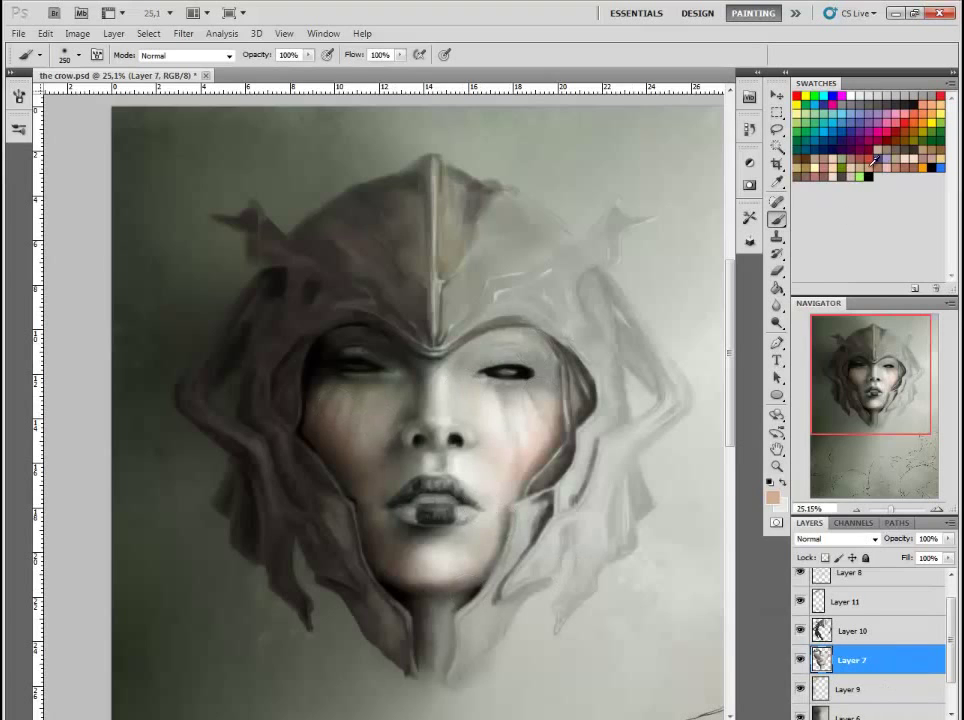
- Blend sampled skin tones around the eyes, nose and mouth on Layer 7 with a 70 to 80 px soft brush
key(bracketleft)
key(bracketleft)
key(bracketleft)
key(bracketleft)
key(bracketleft)
alt+click(398, 455)
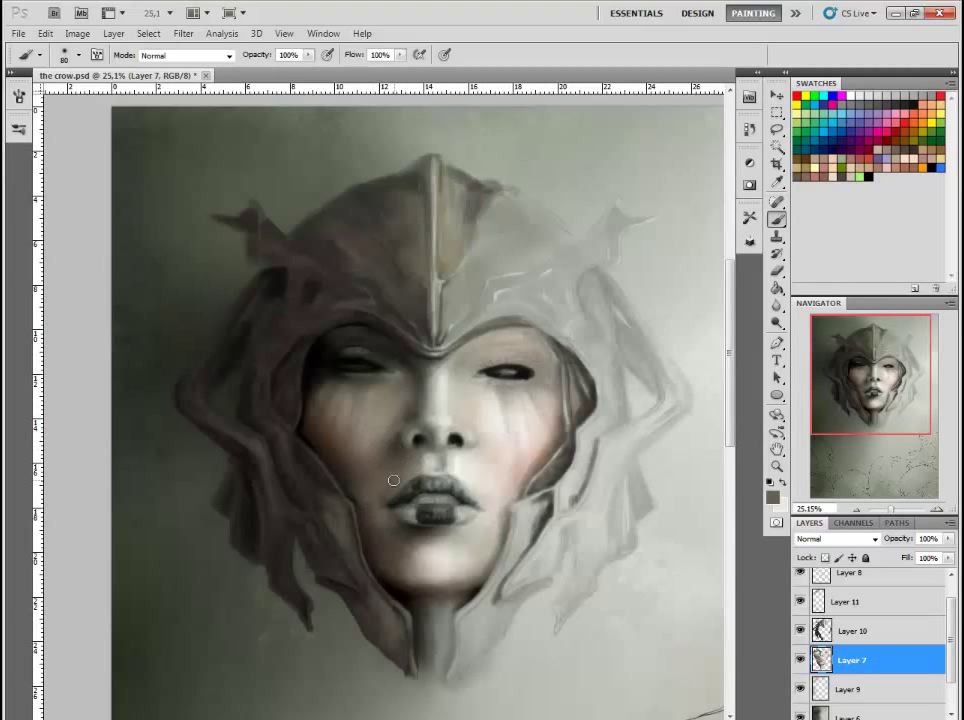
key(bracketleft)
- Move the sketch group below Layer 11 and add a new layer above the group
drag(860, 577, 899, 639)
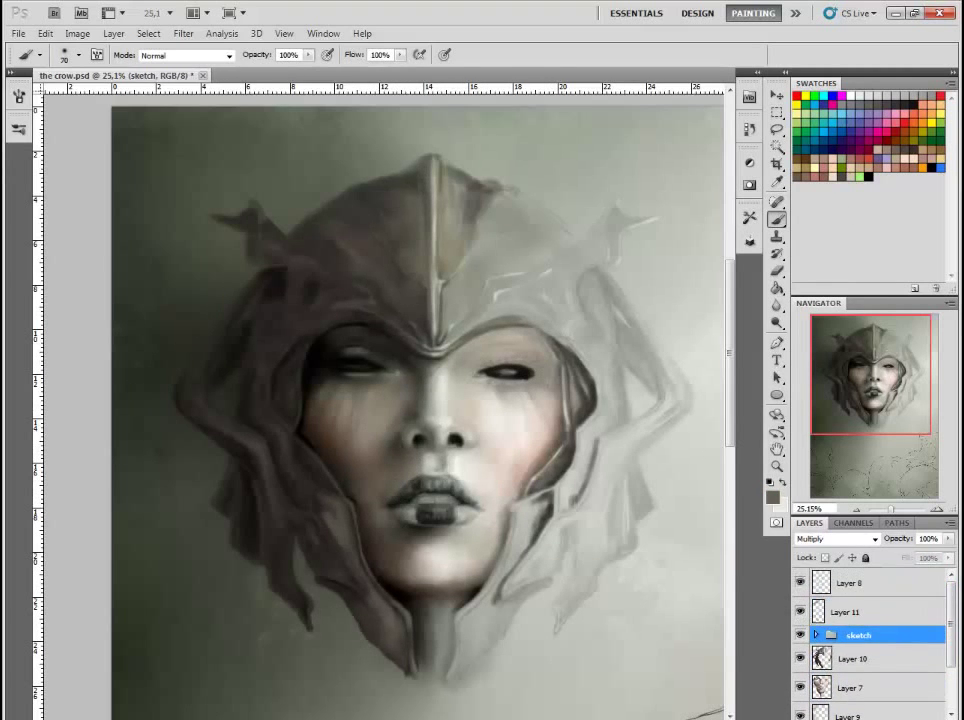
key(ctrl+shift+alt+n)
- Blend the right cheek and jaw edge on Layer 12 with sampled tones and a 45 px brush at 56% opacity
alt+click(551, 453)
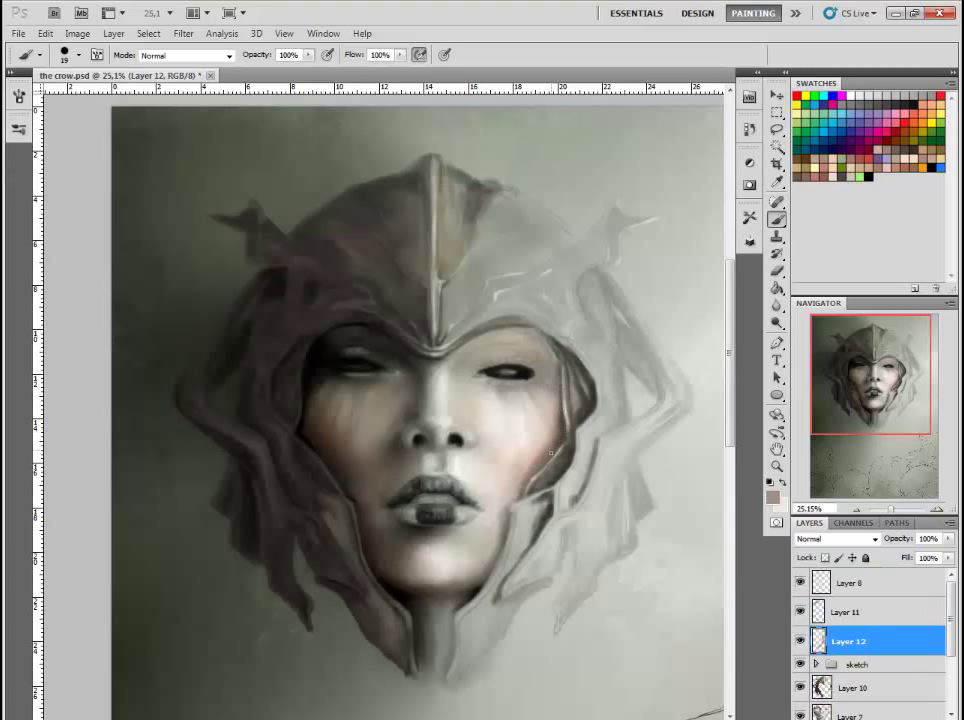
key(bracketright)
key(bracketright)
key(bracketright)
key(bracketright)
key(bracketright)
key(5)
key(6)
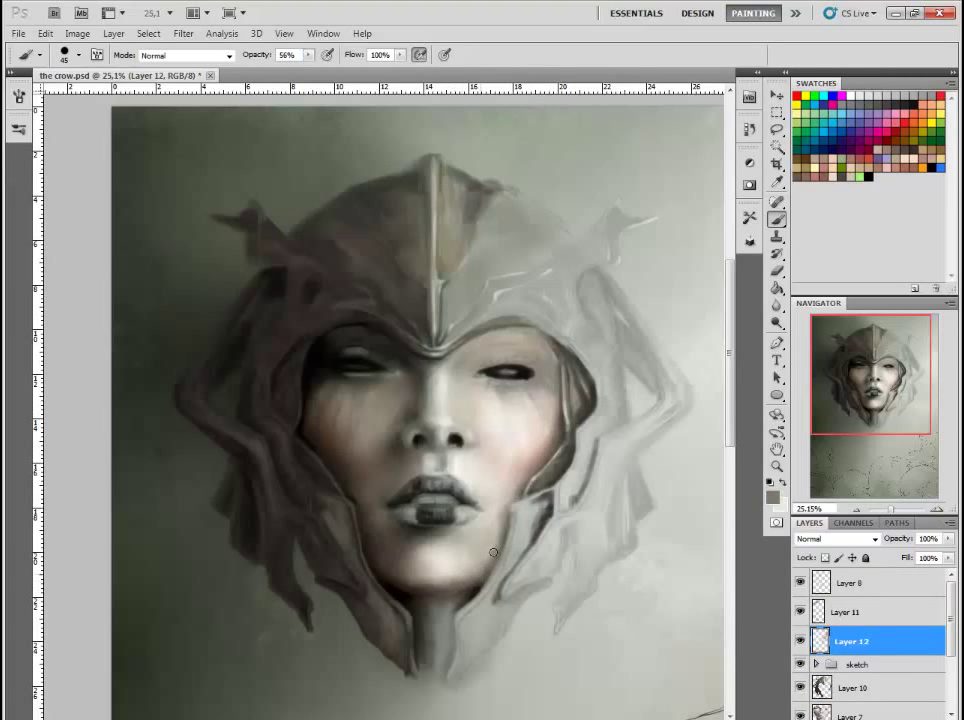
- Soften the shading along the jaw and chin with a sampled cheek tone and a 70 px soft brush
key(bracketleft)
key(bracketleft)
alt+click(552, 452)
key(F5)
key(F5)
key(bracketright)
key(bracketright)
key(bracketright)
key(bracketright)
key(bracketright)
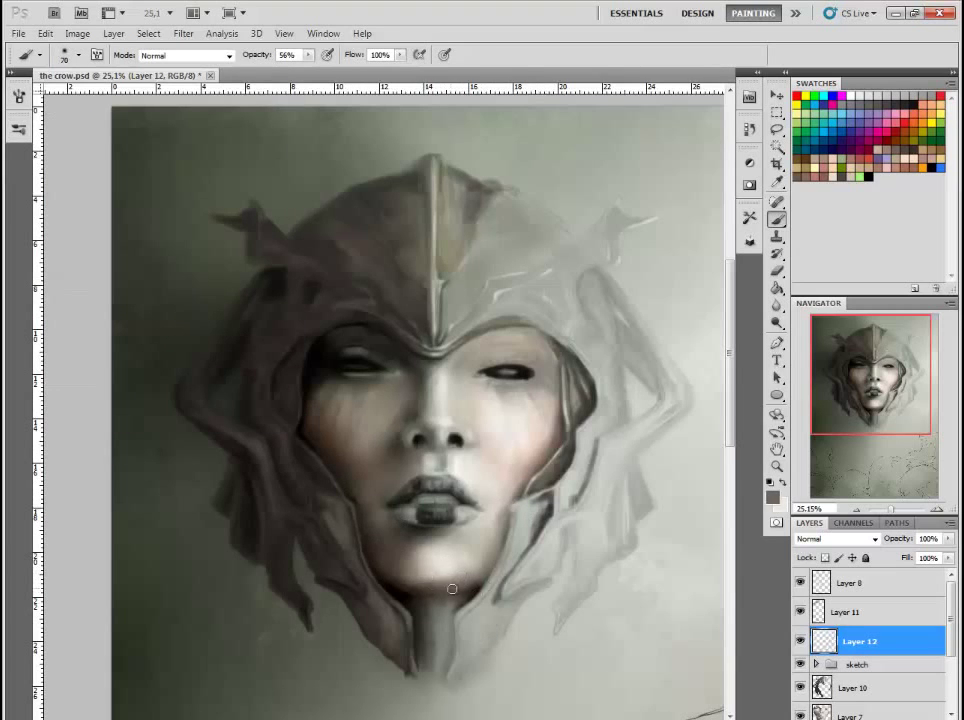
- Paint sampled dark shadows under the chin and along the neck with a 90 px soft brush
key(bracketright)
key(bracketright)
alt+click(463, 592)
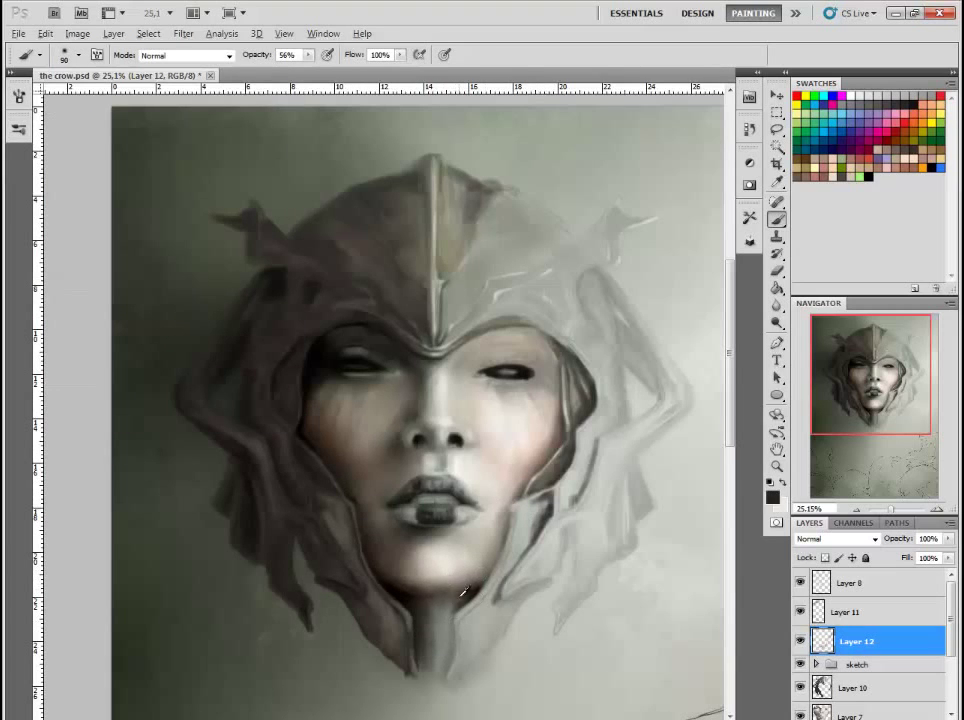
mouse_move(463, 592)
mouse_down()
mouse_move(409, 613)
mouse_move(435, 560)
mouse_move(409, 587)
mouse_move(397, 558)
mouse_up()
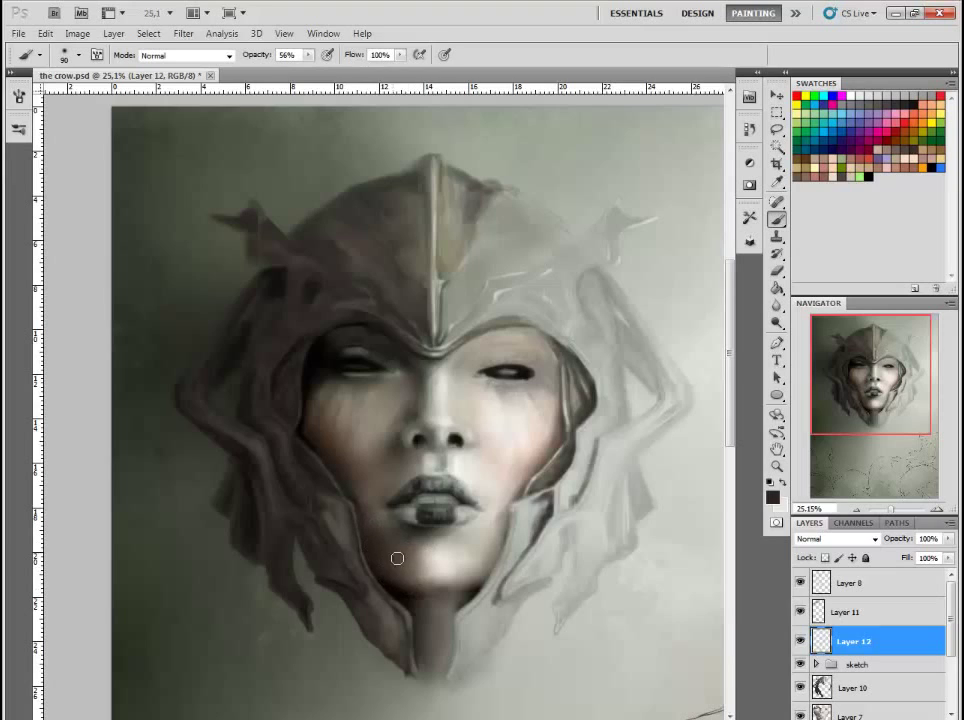
- Darken the left cheek and jaw beside the hood with a soft black brush of 100 px or larger
key(bracketright)
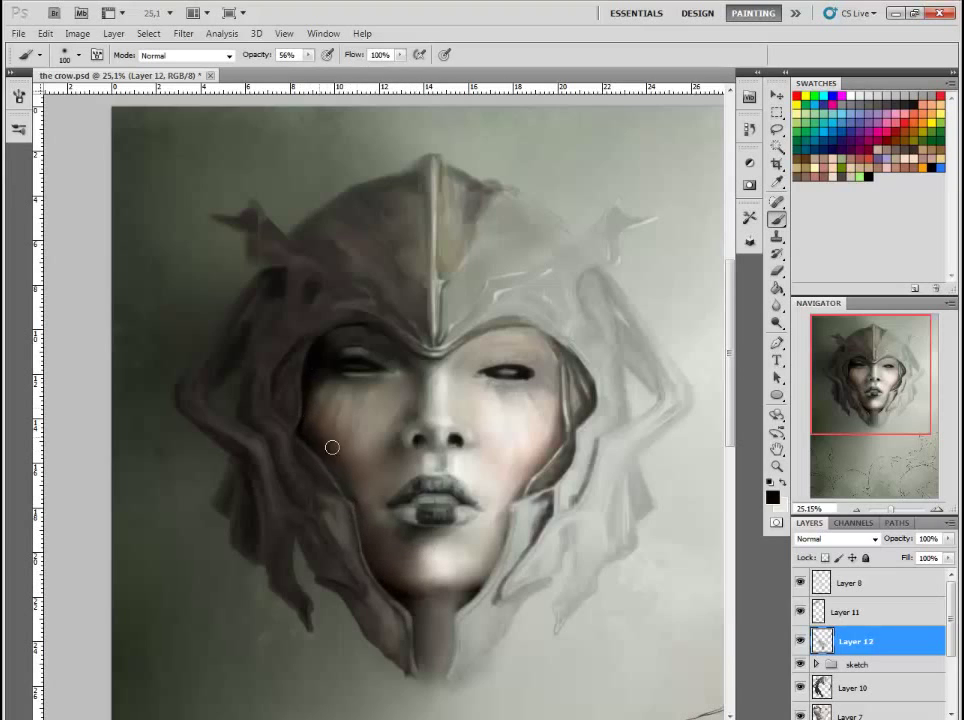
mouse_move(332, 447)
mouse_down()
mouse_move(366, 481)
mouse_move(374, 563)
mouse_move(442, 602)
mouse_move(376, 518)
mouse_up()
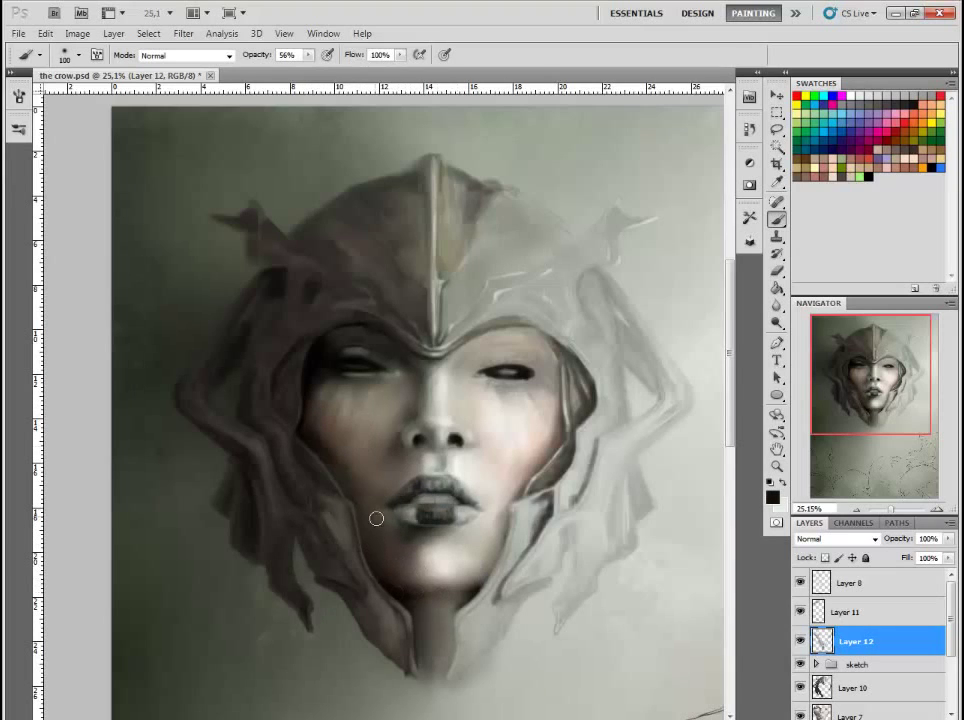
key(bracketright)
key(bracketright)
alt+click(354, 419)
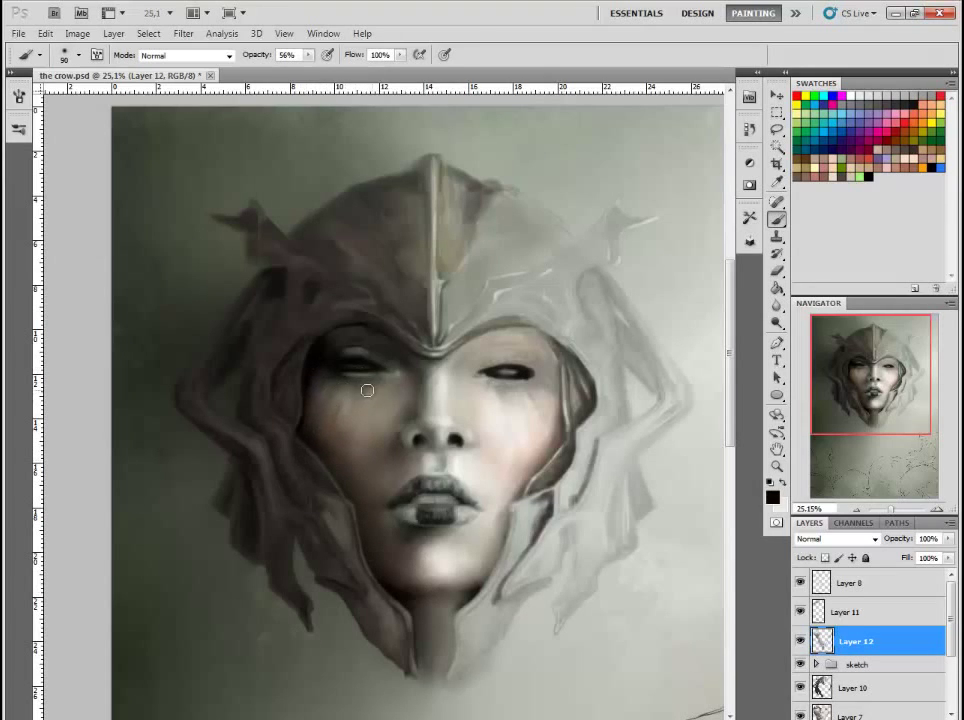
- Shade the area beneath the left eye with a smaller soft brush and make Layer 8 active
key(bracketleft)
key(bracketleft)
key(bracketleft)
key(bracketleft)
key(bracketleft)
click(850, 583)
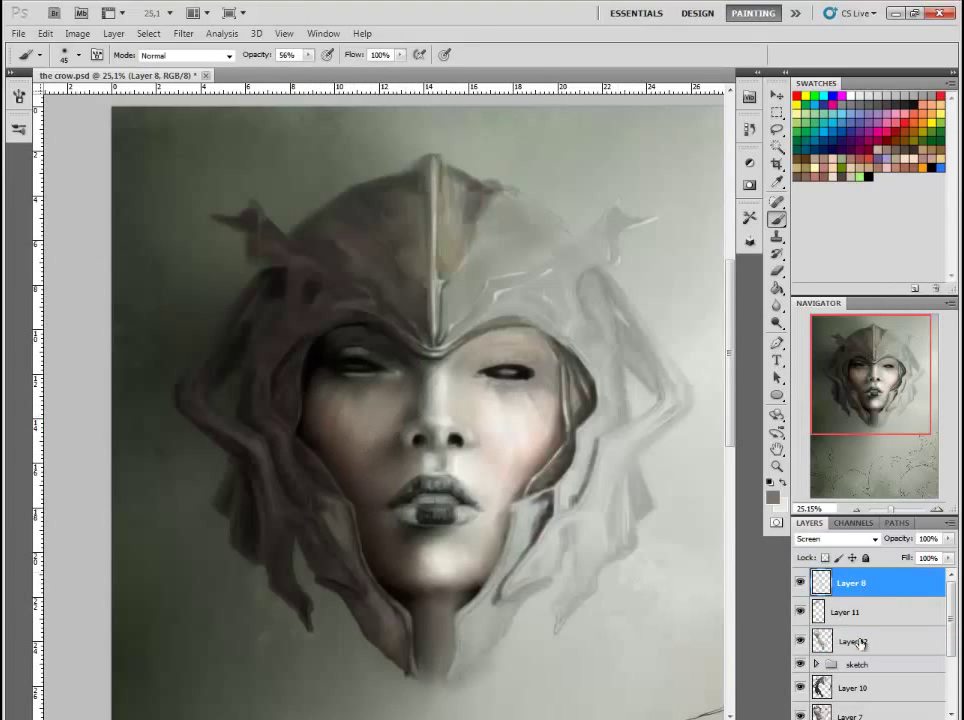
- Place Layer 8 below Layer 11 and shade the left cheek on Layer 12 with a soft dark brown brush, finishing at 50 px
key(ctrl+bracketleft)
key(alt+bracketleft)
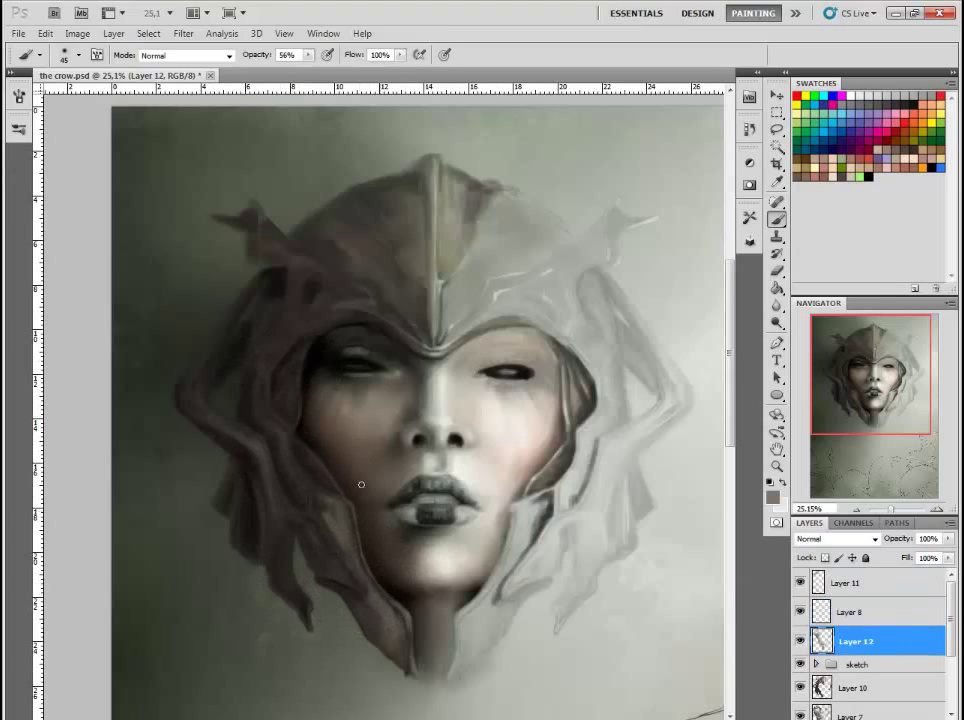
key(bracketright)
key(bracketright)
key(bracketright)
key(bracketright)
key(bracketright)
key(bracketright)
key(bracketleft)
key(bracketleft)
key(bracketleft)
key(bracketleft)
key(bracketleft)
key(bracketleft)
key(bracketleft)
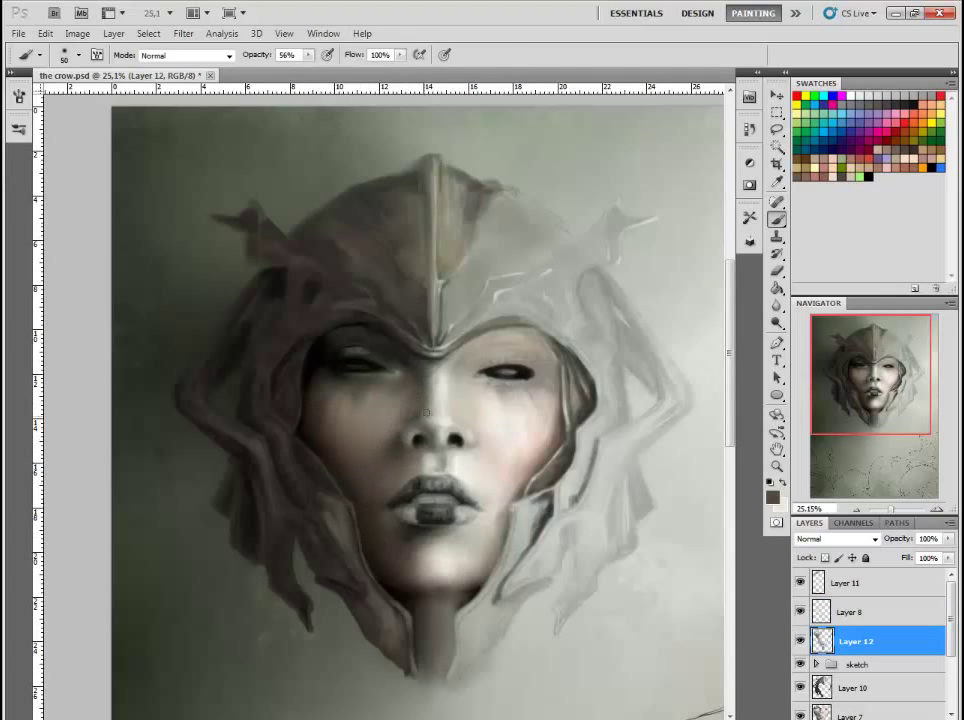
- Deepen the soft shading across the left cheek and beside the nose with larger brush strokes, reducing the brush to 50 px
key(bracketright)
key(bracketright)
key(bracketright)
key(bracketright)
key(bracketright)
key(bracketright)
key(bracketright)
key(d)
key(bracketleft)
key(bracketleft)
key(bracketleft)
key(bracketleft)
key(bracketleft)
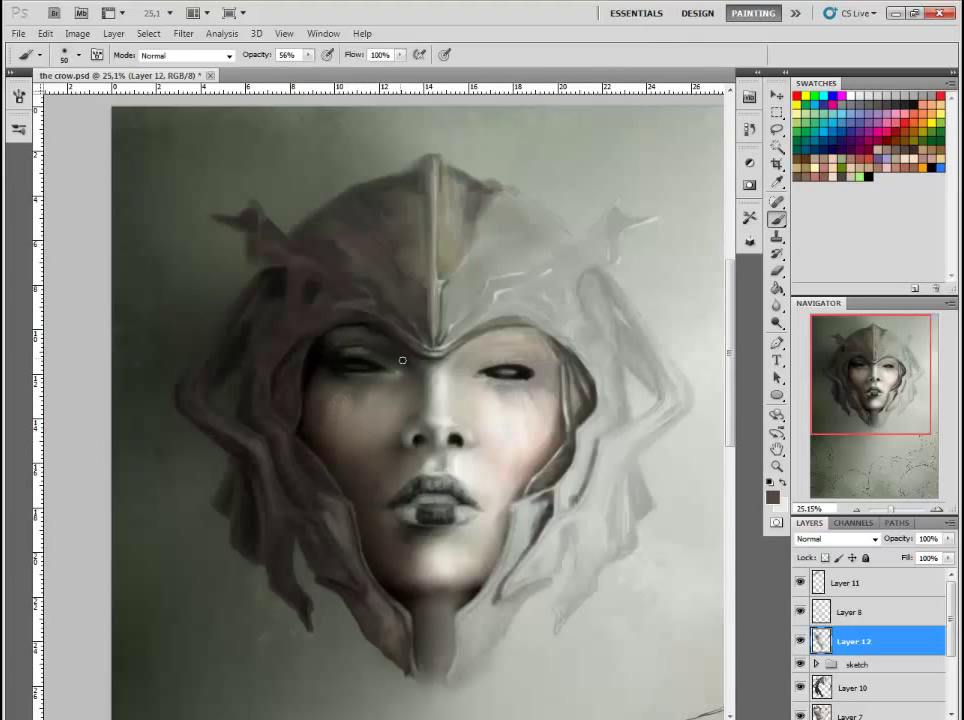
- Blend the left eye's lid and inner corner and the nose's left side with sampled tones and a 50 px brush
alt+click(352, 351)
alt+click(398, 362)
alt+click(405, 373)
alt+click(410, 445)
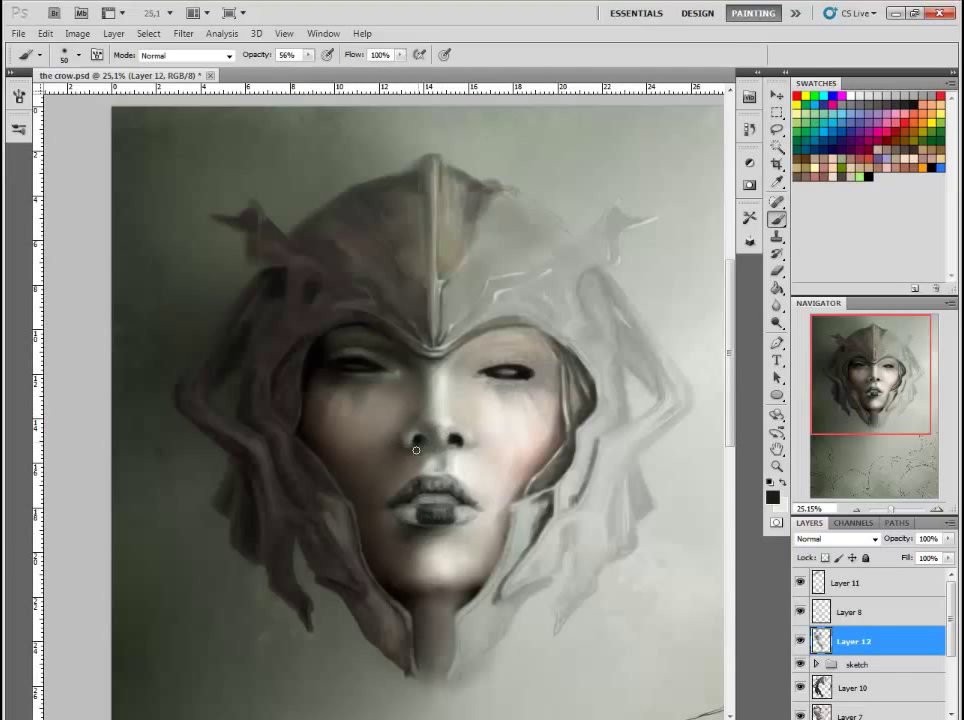
- Paint a dark shadow over the neck beneath the chin on Layer 12 with the 50 px soft brush
click(872, 614)
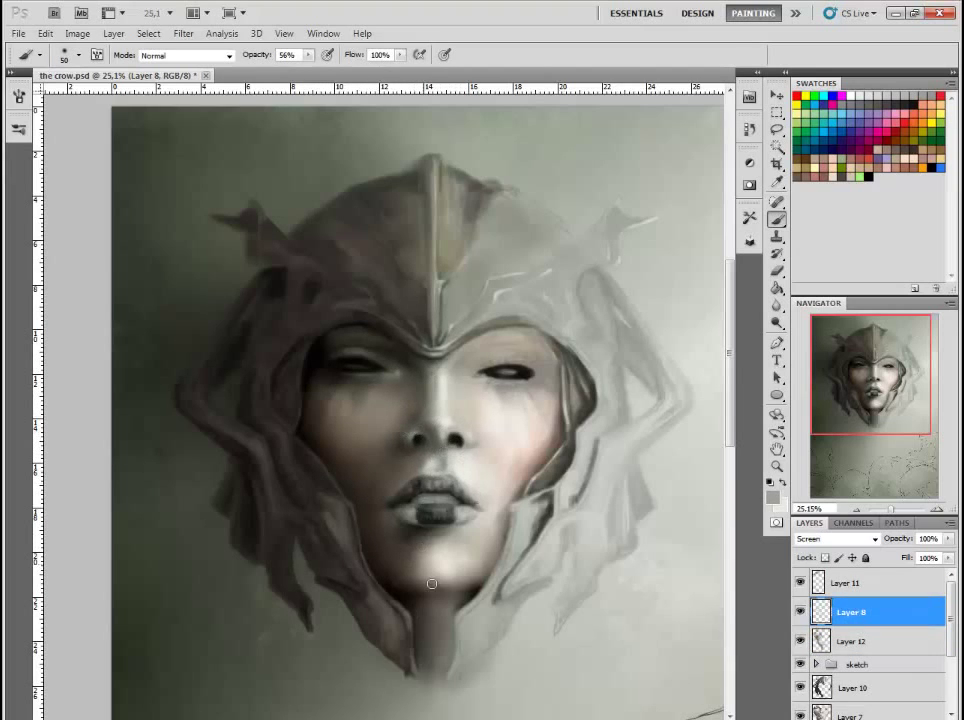
click(854, 630)
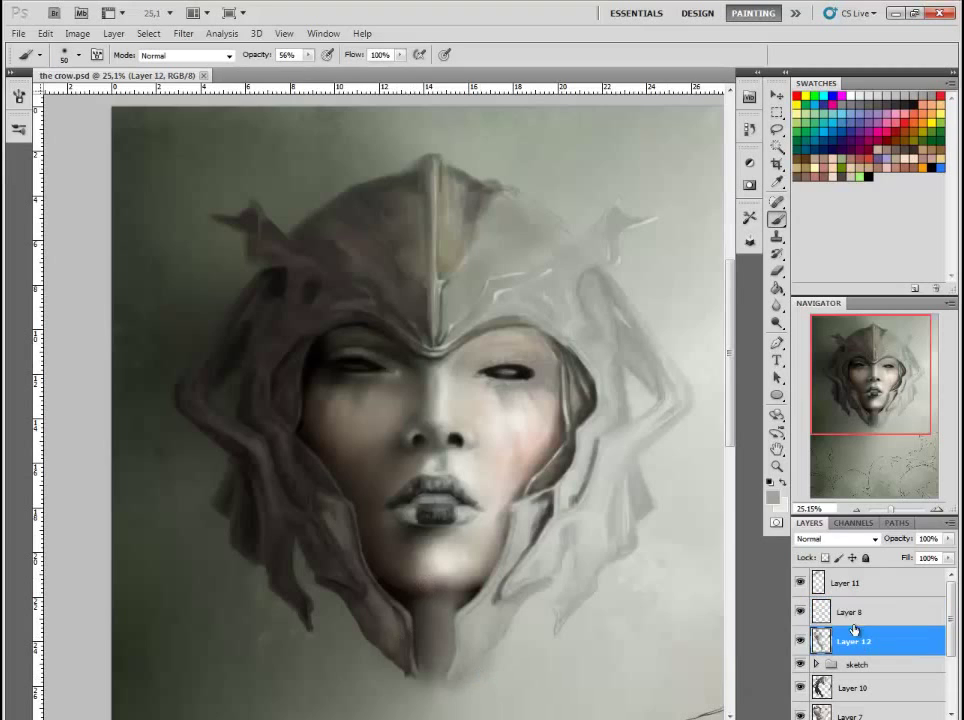
drag(426, 656, 405, 594)
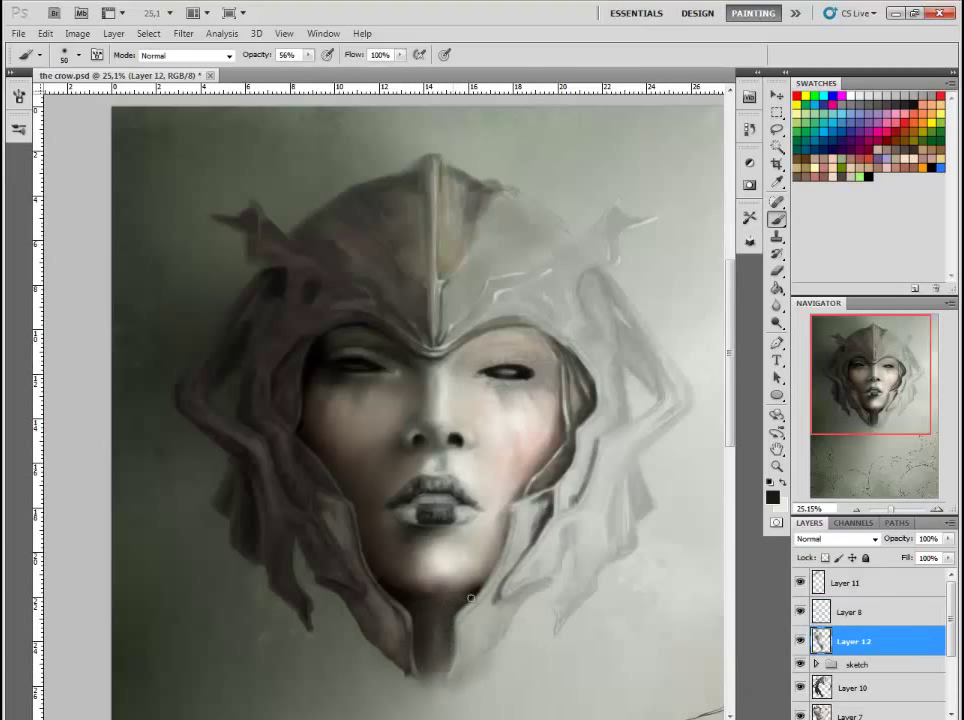
alt+click(412, 600)
- Shade the right cheek edge and the right side of the jaw with sampled skin and shadow tones, using soft brushes of 40 to 90 px
key(bracketright)
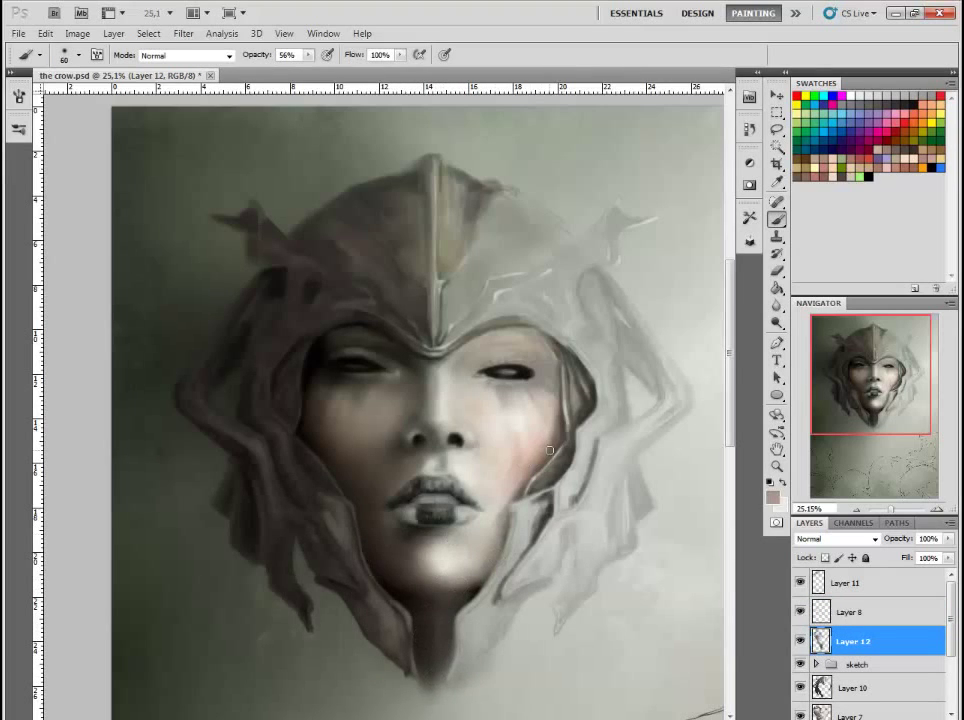
alt+click(368, 360)
key(bracketleft)
alt+click(480, 577)
key(bracketleft)
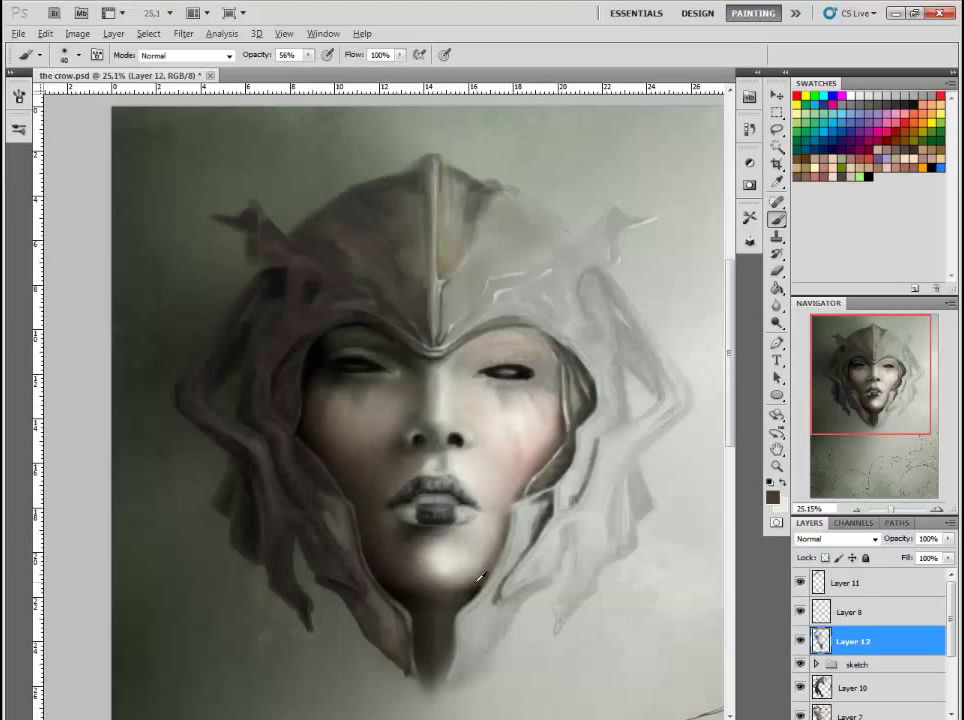
key(bracketright)
key(bracketright)
key(bracketright)
key(bracketright)
key(bracketright)
- Shade beneath the left side of the lower lip on Layer 12 with a sampled dark tone and a 35 px brush
click(850, 612)
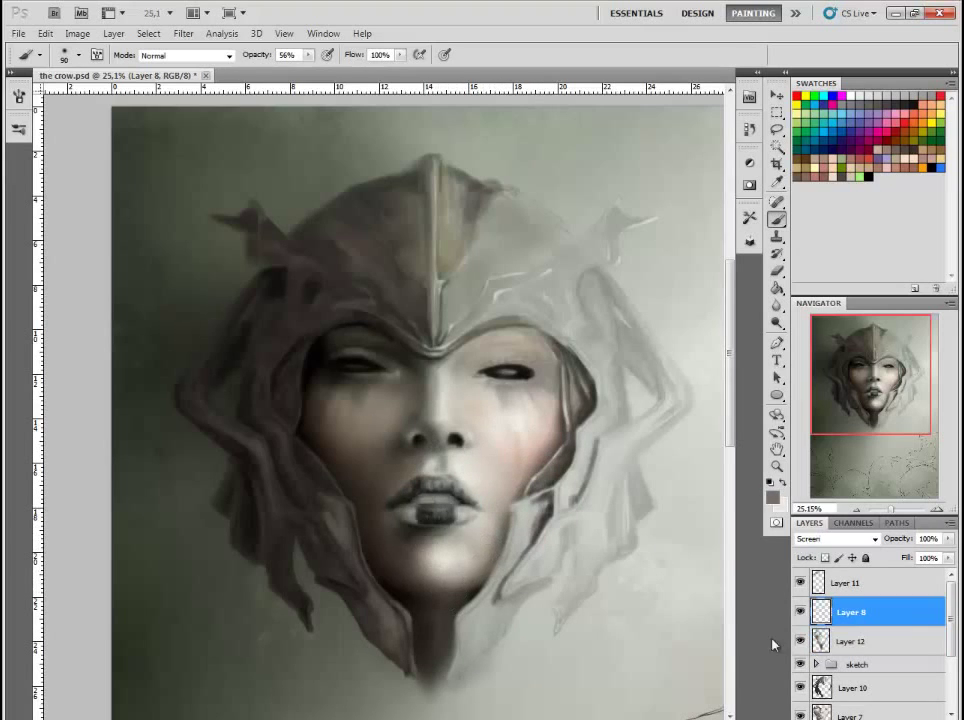
key(alt+bracketleft)
key(bracketleft)
key(bracketleft)
key(bracketleft)
key(bracketleft)
key(bracketleft)
key(bracketleft)
key(bracketleft)
alt+click(414, 531)
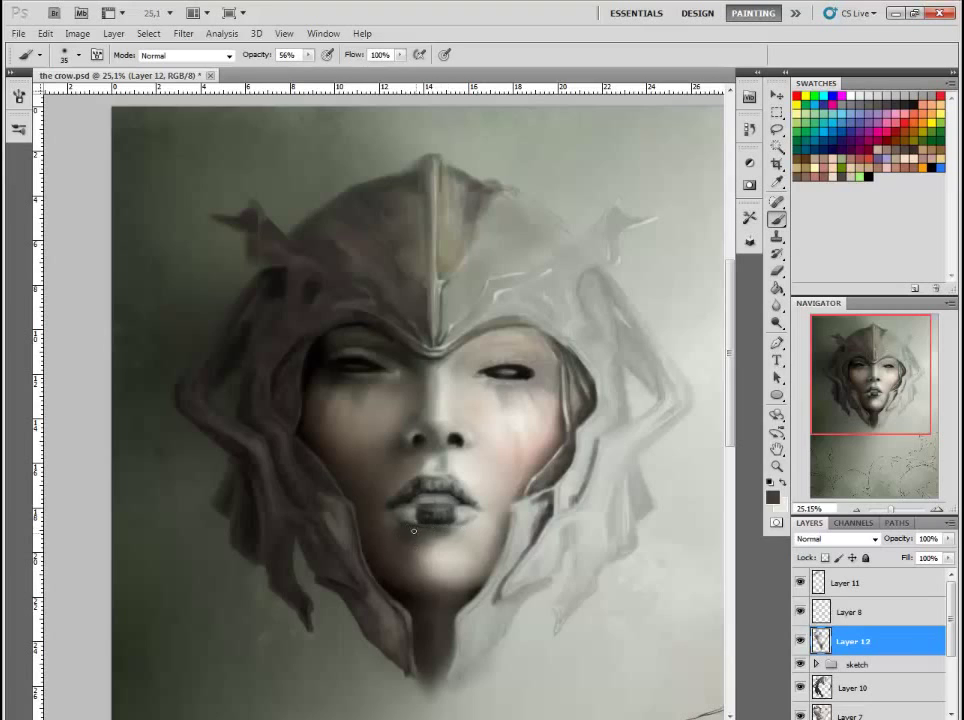
- Deepen the shading around the mouth corners and lower left cheek with sampled tones, finishing with a 45 px brush
key(bracketright)
alt+click(474, 536)
key(bracketright)
key(bracketright)
key(bracketright)
key(bracketleft)
key(bracketleft)
key(bracketleft)
alt+click(402, 461)
key(bracketleft)
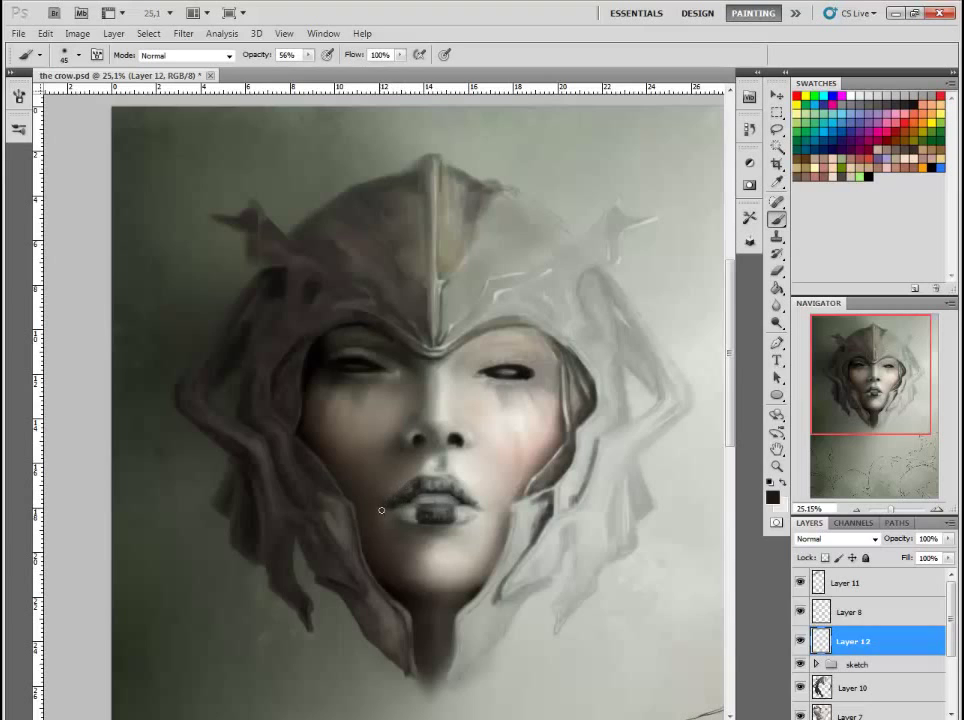
- Save the file and darken the hood's inner edge beside the right eye and cheek with sampled tones, refining at 20 px
key(ctrl+s)
key(bracketright)
alt+click(563, 433)
mouse_move(580, 375)
mouse_down()
mouse_move(559, 405)
mouse_move(549, 362)
mouse_up()
key(bracketleft)
key(bracketleft)
key(bracketleft)
alt+click(558, 374)
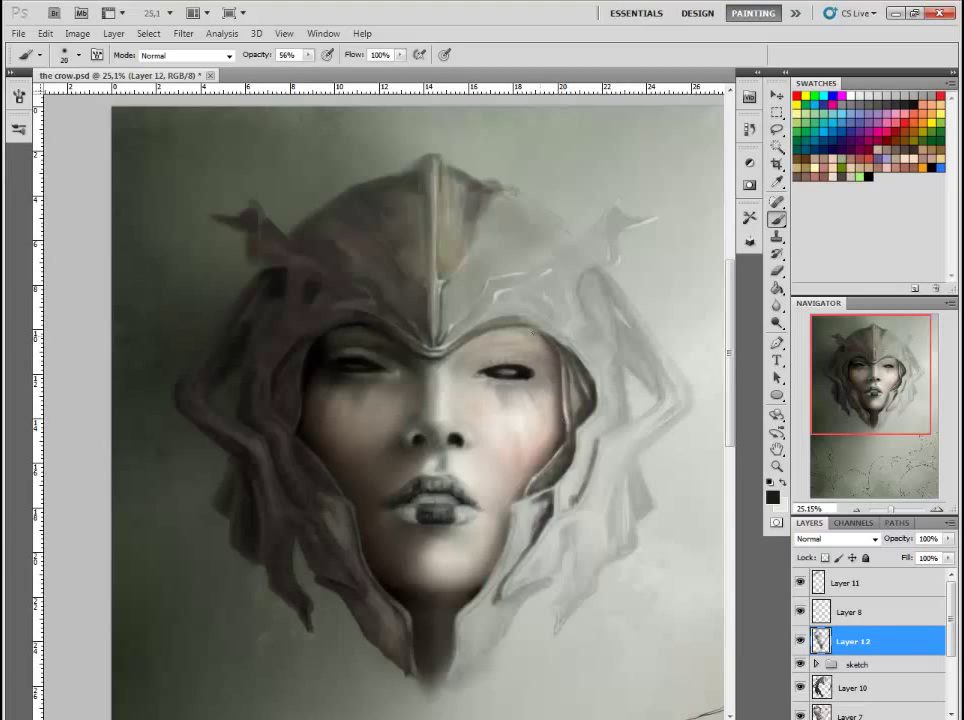
- Blend the nose bridge and the skin above the right eye with sampled grey tones and 35 to 45 px brushes
alt+click(429, 374)
alt+click(444, 432)
key(bracketright)
key(bracketright)
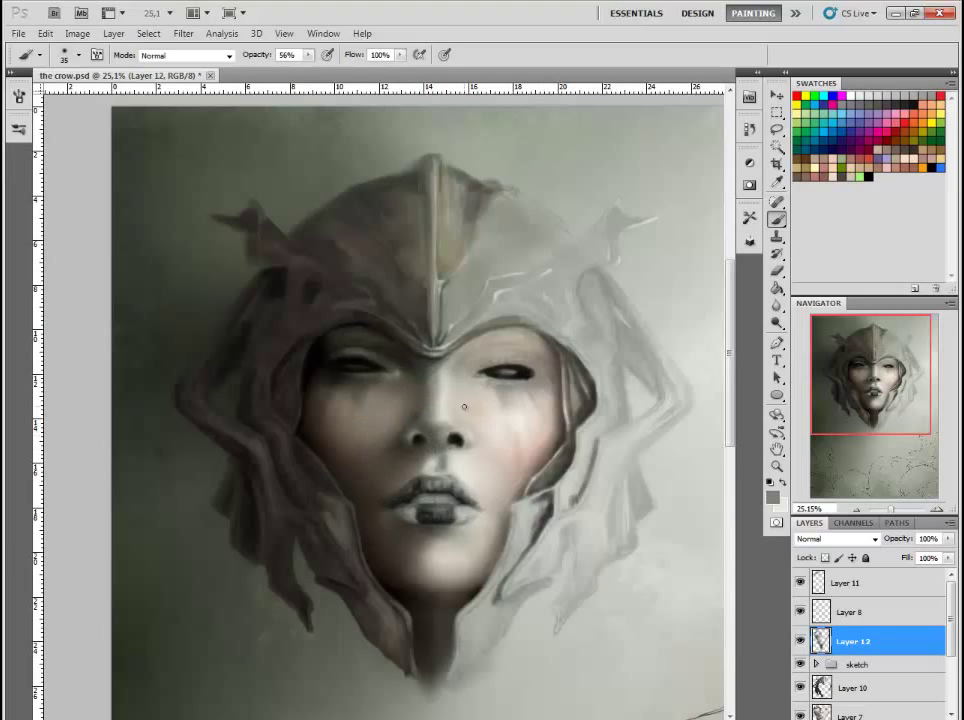
alt+click(521, 331)
alt+click(521, 340)
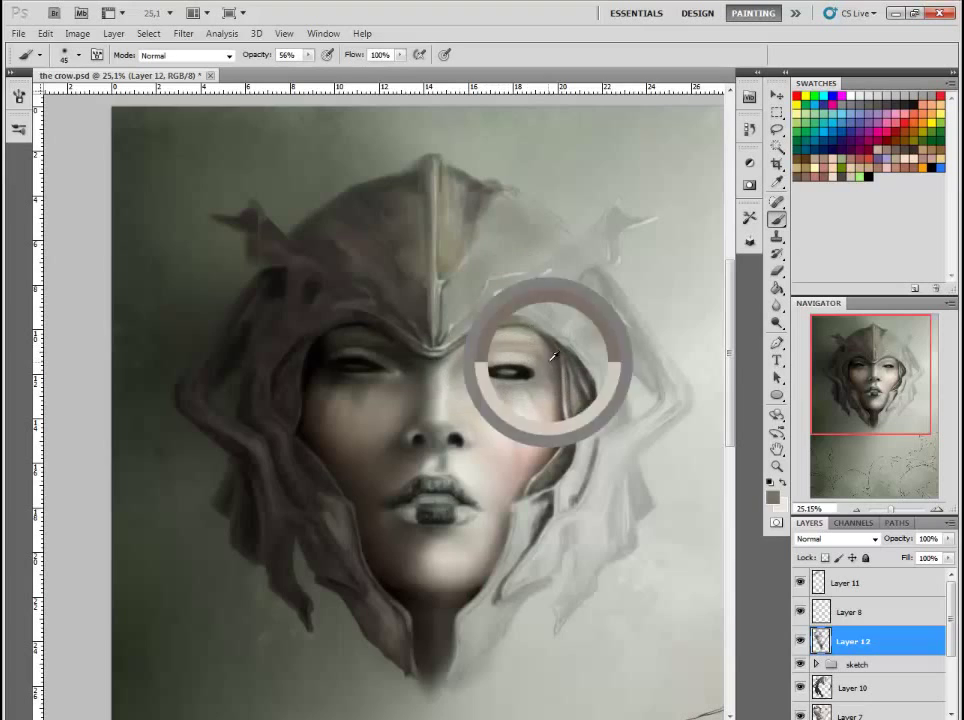
- Soften the left cheek and the top of the nose bridge with sampled dark skin tones, finishing with a 50 px brush
alt+click(347, 442)
key(bracketleft)
key(bracketleft)
key(bracketleft)
key(bracketleft)
key(bracketleft)
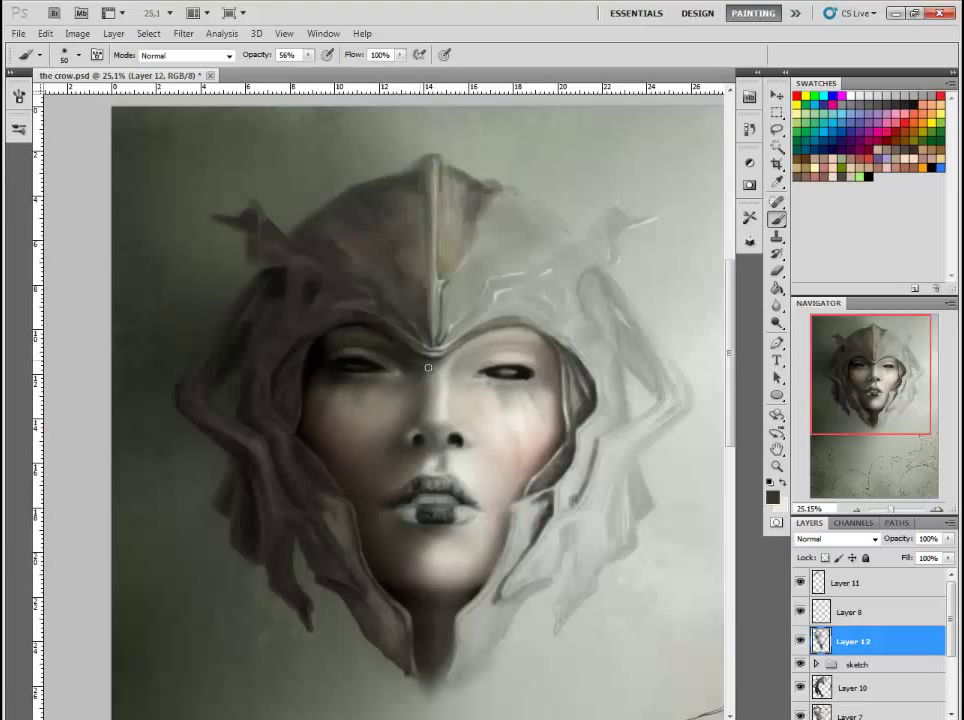
- Switch to a bristle-like brush tip and paint dark strokes on the left upper eyelid at 15 px
click(72, 55)
key(bracketleft)
key(bracketleft)
key(bracketleft)
key(bracketleft)
scroll(361, 354, up, 3)
key(bracketleft)
key(bracketleft)
key(bracketleft)
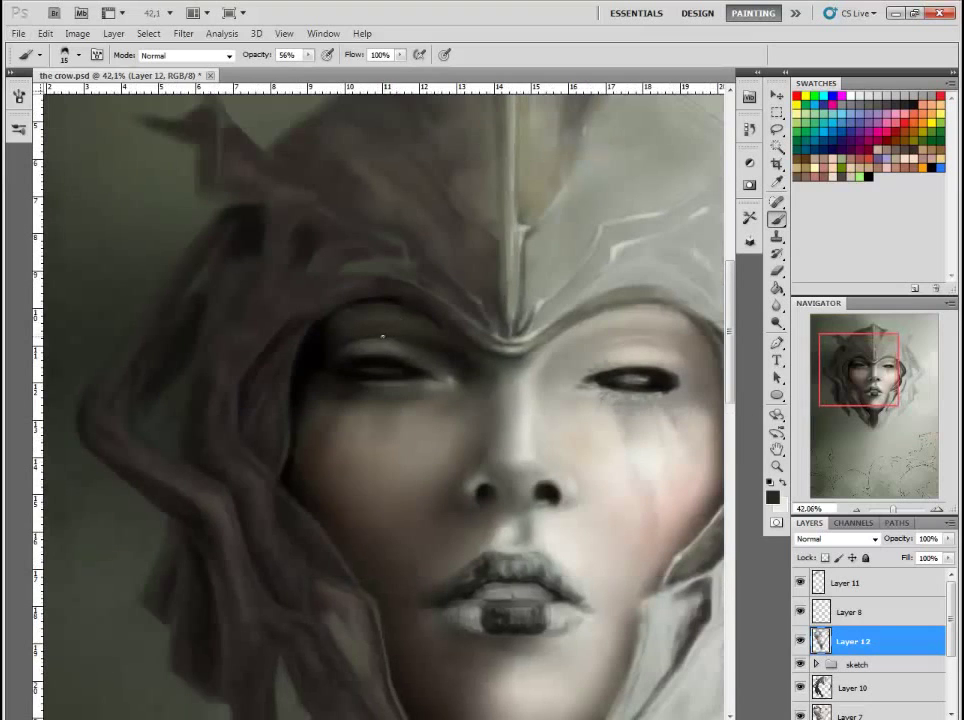
- Paint the light rim of the left lower eyelid and soft eyelid highlights with sampled grey tones
key(bracketright)
key(bracketright)
key(bracketright)
key(bracketright)
alt+click(492, 472)
alt+click(424, 381)
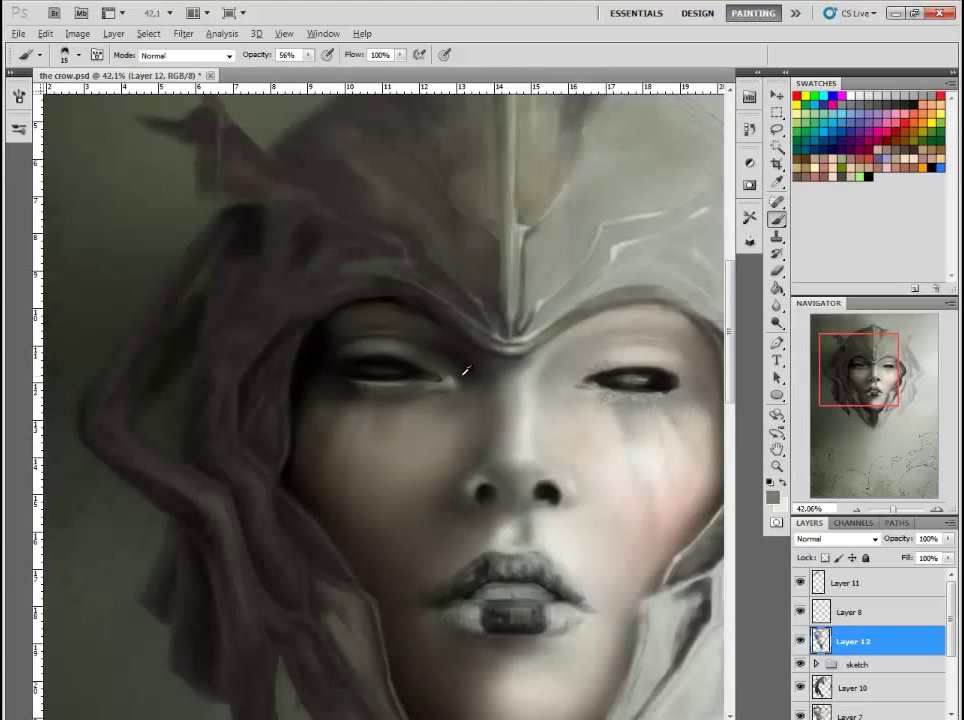
- Paint black makeup streaks running down from the left eye with a 15 to 20 px bristle brush at 77% opacity
alt+click(400, 383)
key(bracketright)
key(bracketright)
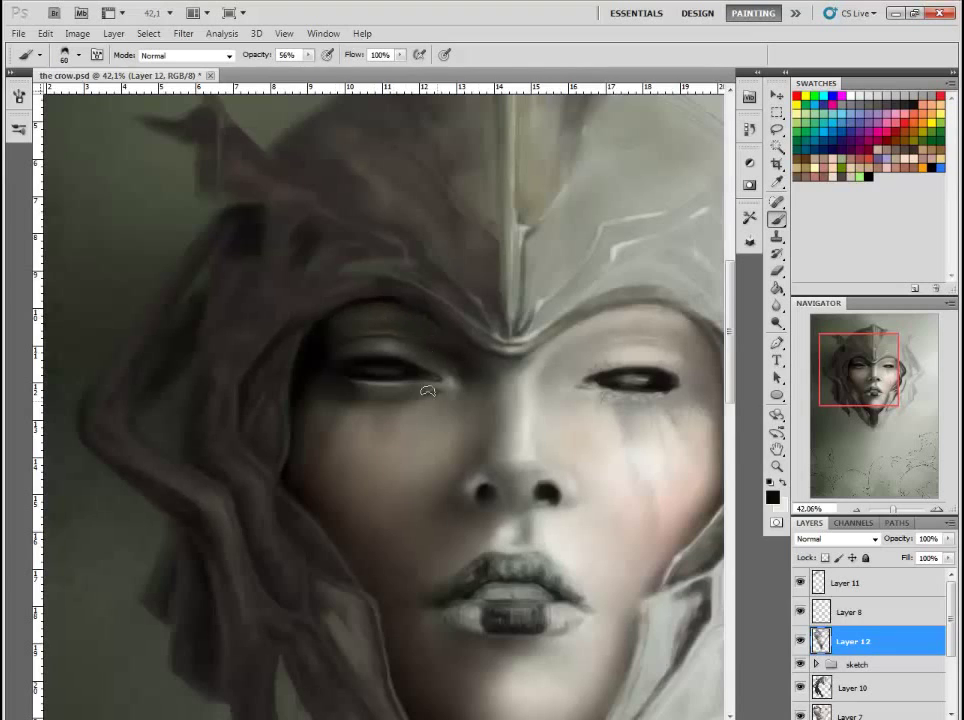
key(bracketleft)
key(bracketleft)
key(bracketleft)
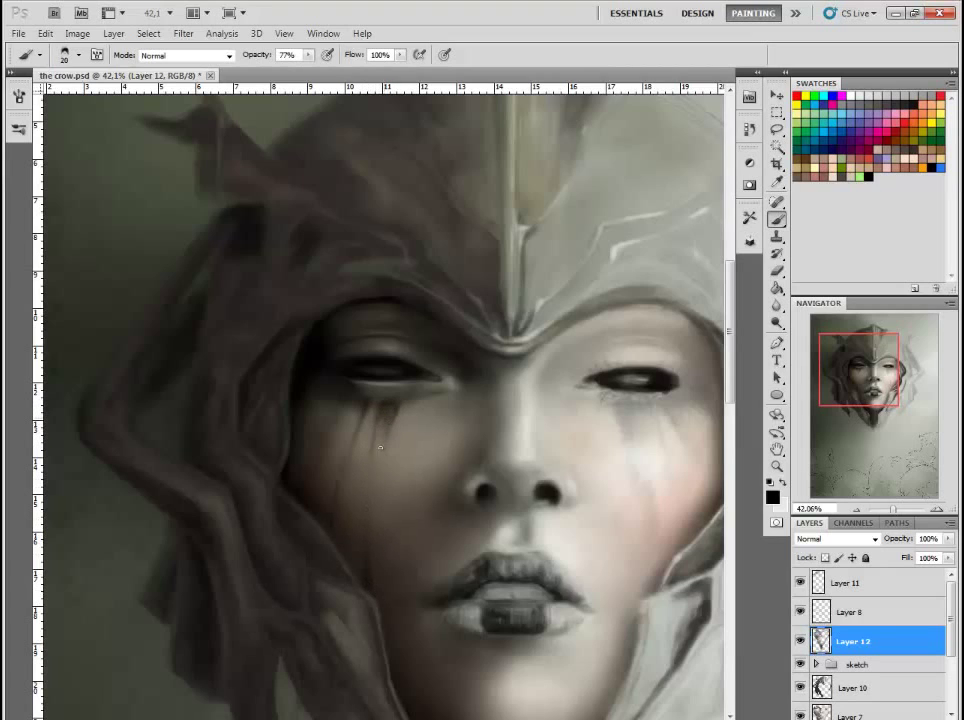
key(bracketleft)
key(bracketright)
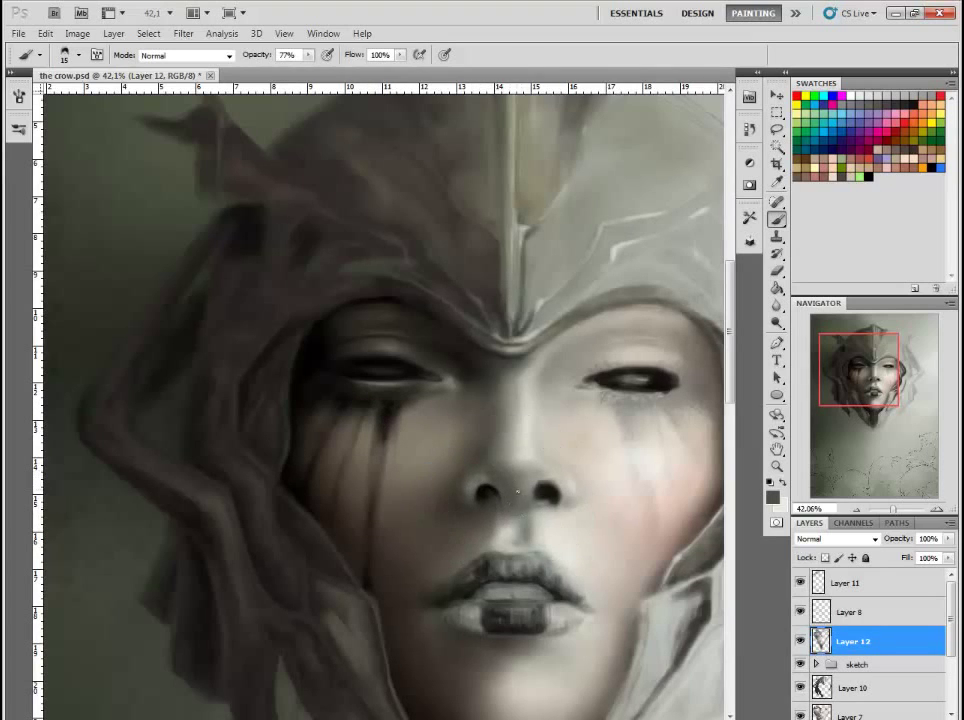
- Refine the nose tip and nostril wings with sampled greys and shadow tones, using a 15 to 20 px brush
alt+click(510, 463)
key(bracketright)
key(bracketright)
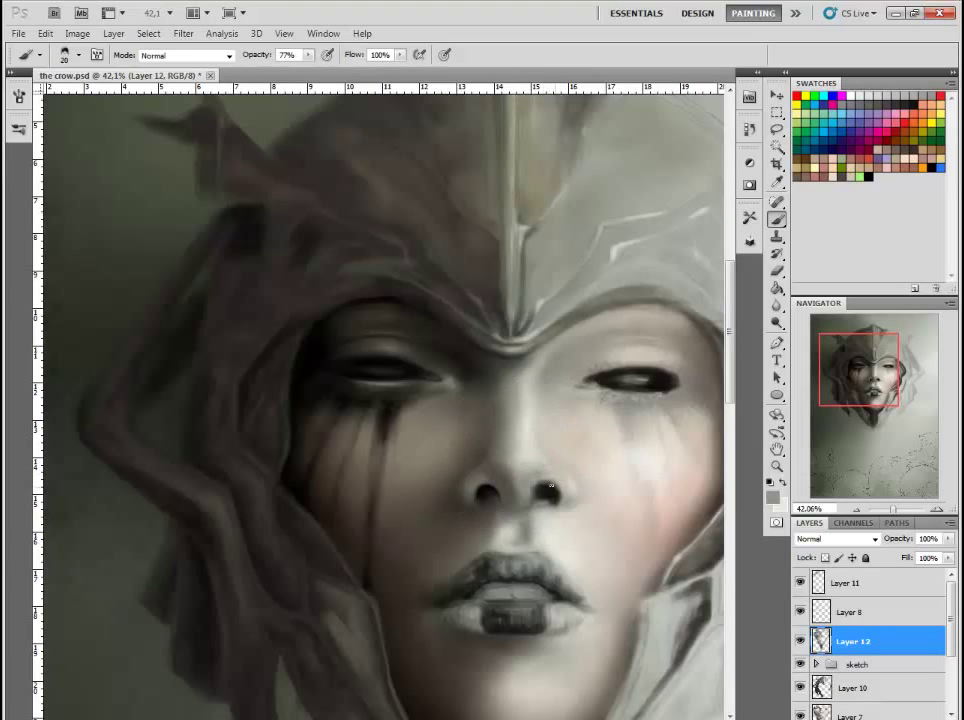
alt+click(472, 510)
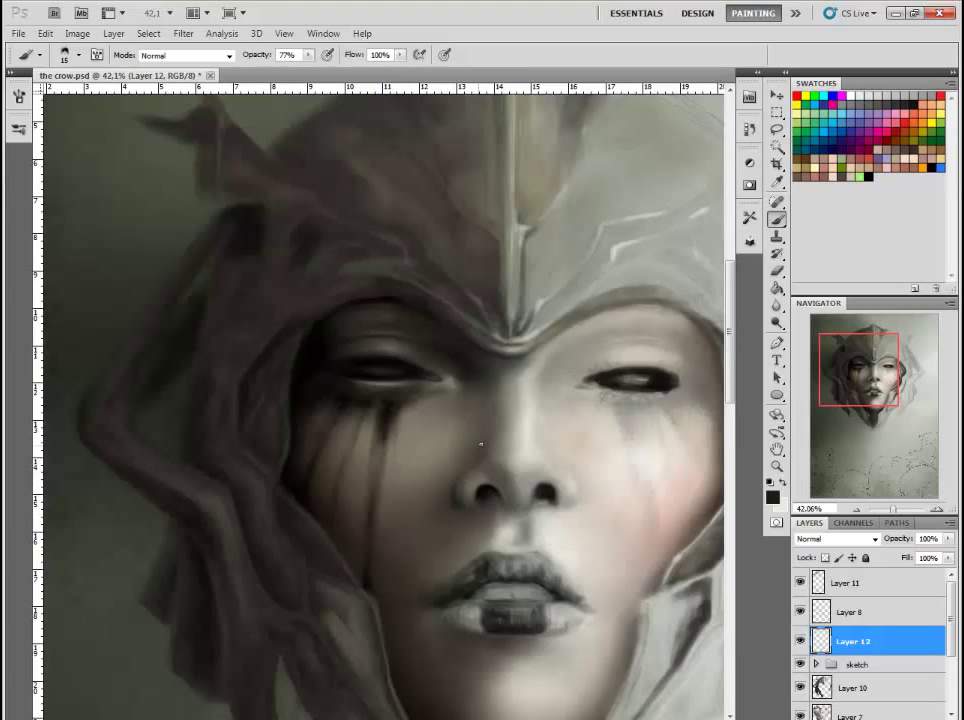
- Blend the left side of the nose into the cheek with a tone sampled beneath the eye's inner corner
key(bracketright)
key(bracketright)
key(bracketright)
alt+click(453, 399)
key(bracketleft)
key(bracketleft)
key(bracketleft)
- Add lighter strokes to the left upper eyelid with a sampled grey tone and a small bristle brush
key(d)
alt+click(364, 335)
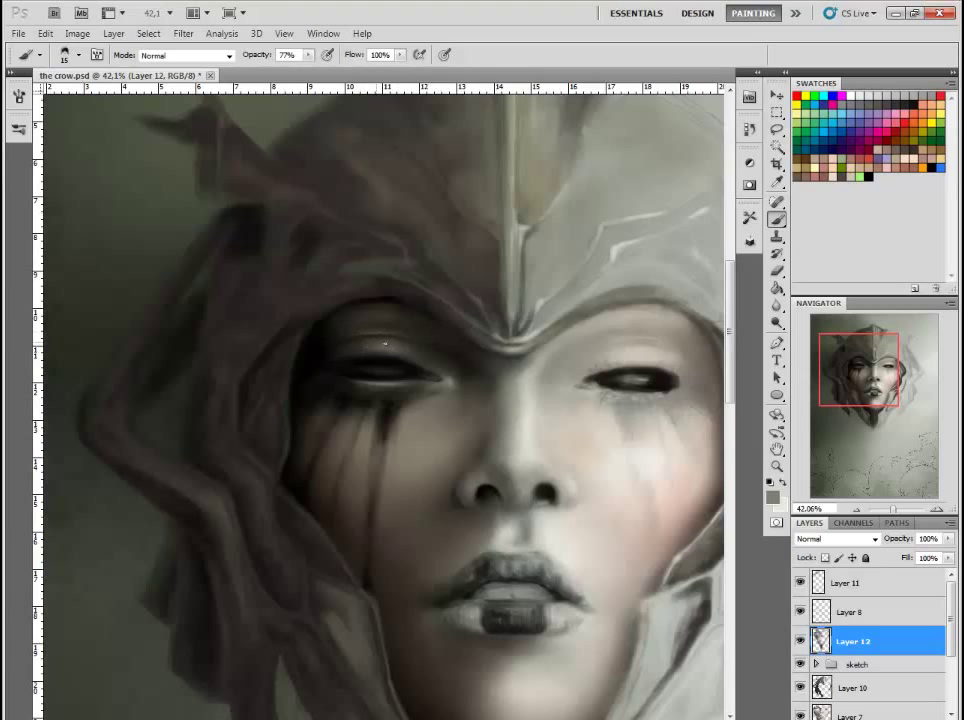
key(bracketright)
- Darken and define both nostrils with black and sampled shadow tones, using a small brush
key(d)
key(bracketleft)
key(bracketleft)
alt+click(540, 505)
alt+click(553, 500)
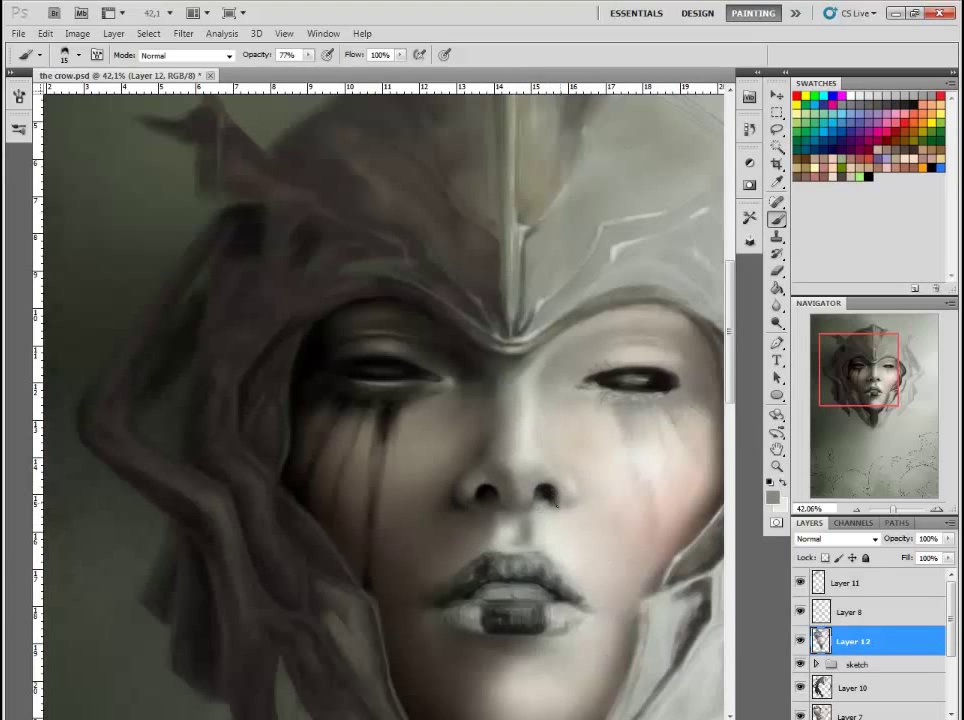
- Soften the right nostril wing and the adjoining cheek with a sampled light skin tone, finishing at 15 px
key(bracketright)
key(bracketright)
alt+click(556, 470)
key(bracketleft)
key(bracketleft)
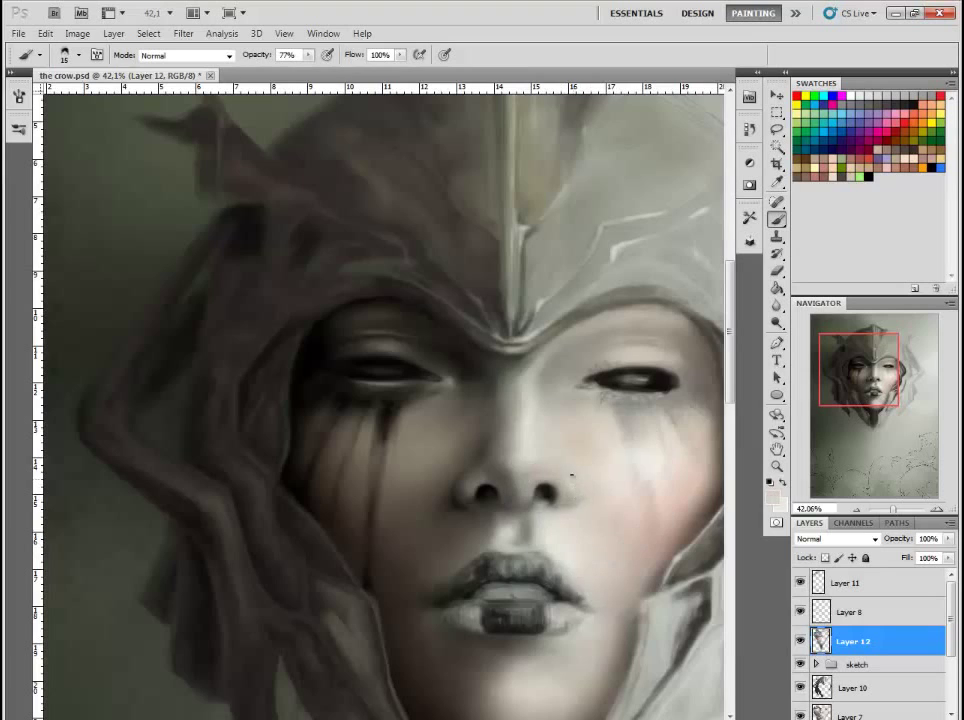
- Rework the groove above the upper lip with sampled skin tones and darken the line between the lips
alt+click(617, 444)
alt+click(527, 541)
alt+click(583, 375)
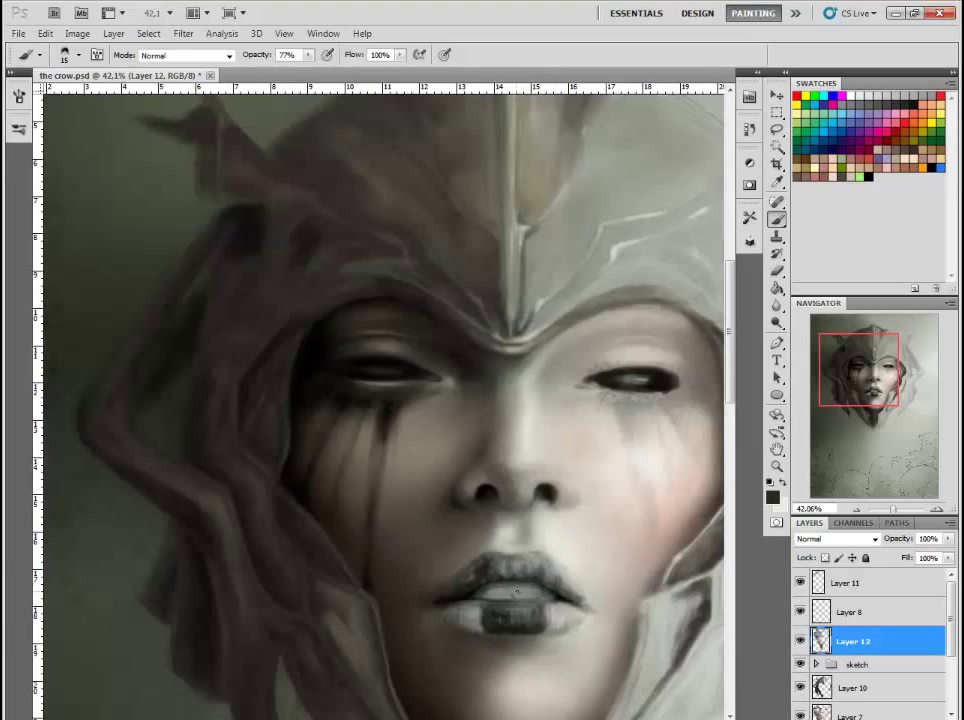
- Darken the upper lip and the lower lip's centre band with fine black strokes, starting from a 9 px brush
drag(489, 590, 535, 591)
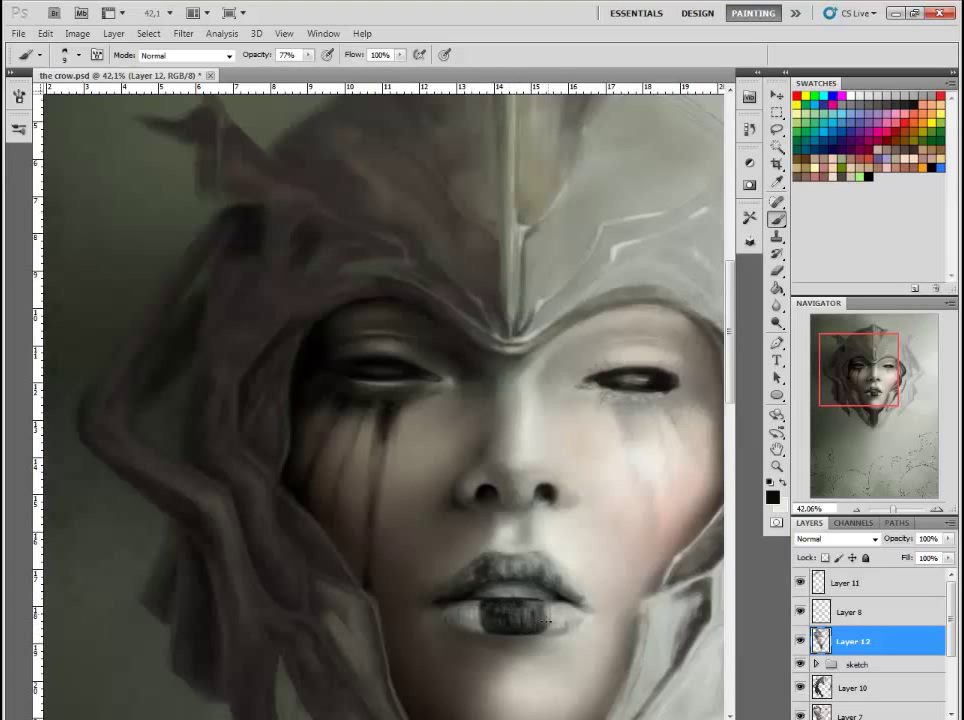
key(bracketright)
key(bracketright)
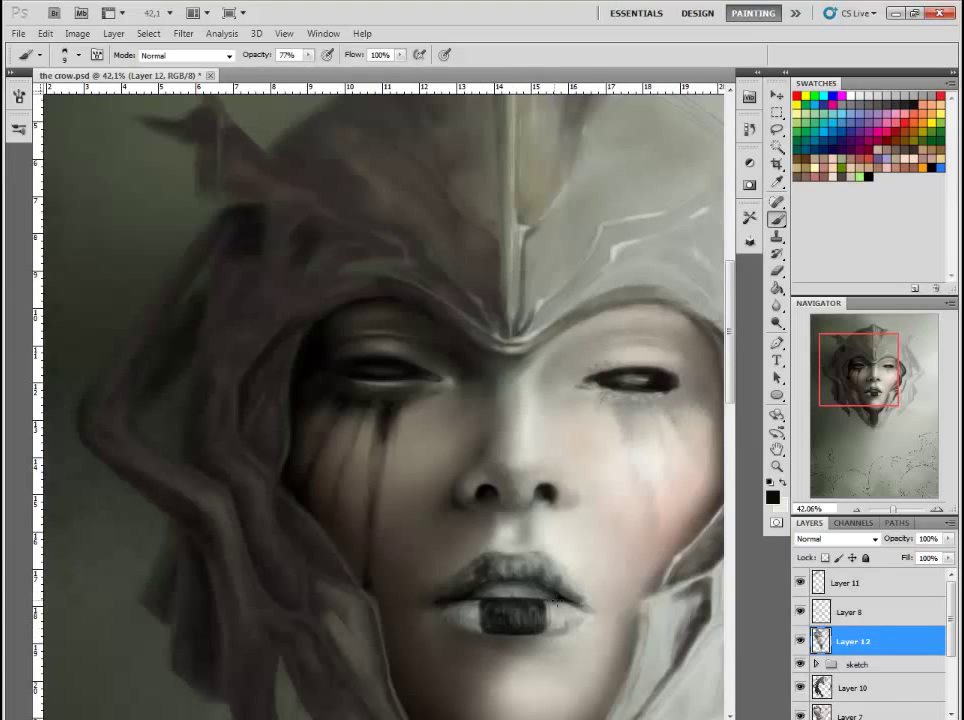
key(bracketright)
key(bracketright)
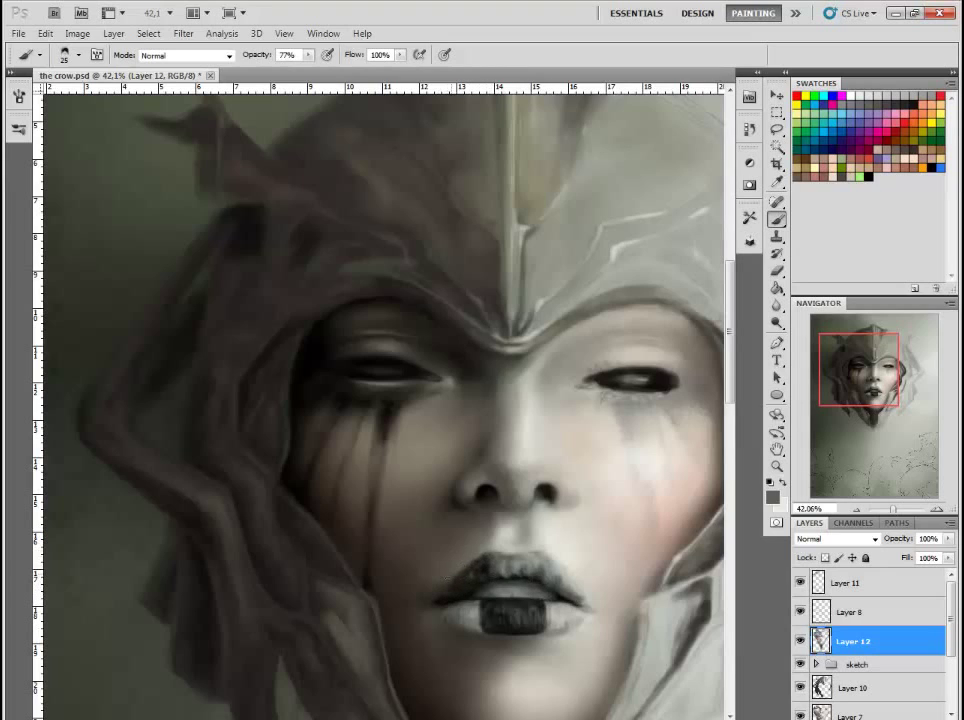
- Paint dark red over the lower lip's centre band and along the upper lip's inner edge with a 20 px brush
key(bracketleft)
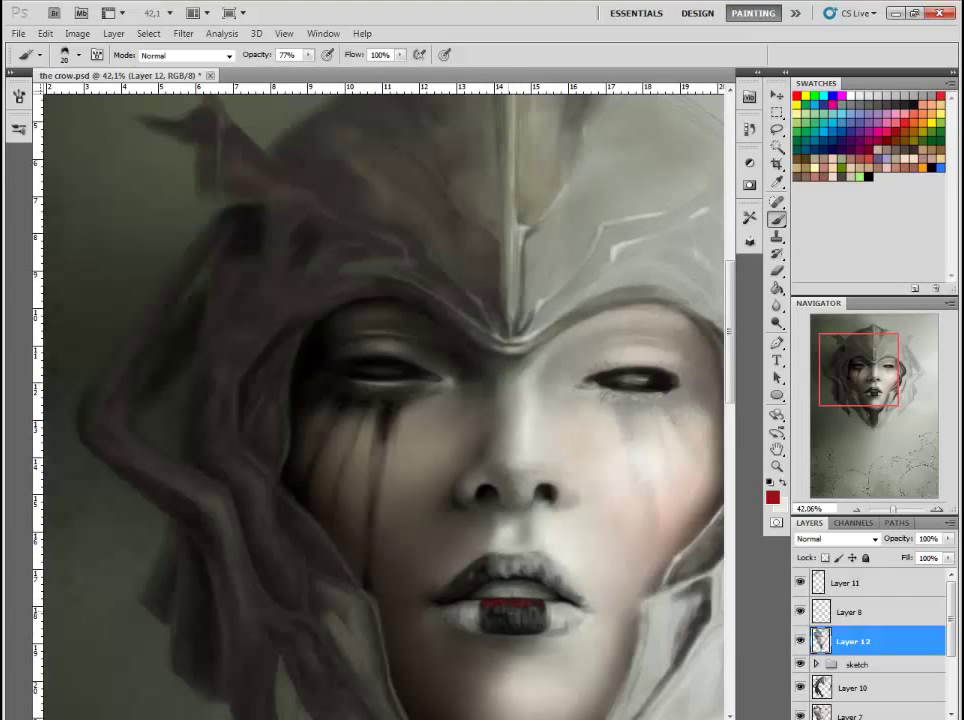
alt+click(582, 376)
key(bracketright)
key(bracketright)
key(bracketright)
key(d)
drag(366, 426, 400, 427)
- Return to the bristle brush tip and shade beneath the lower lip with a sampled dark tone
key(period)
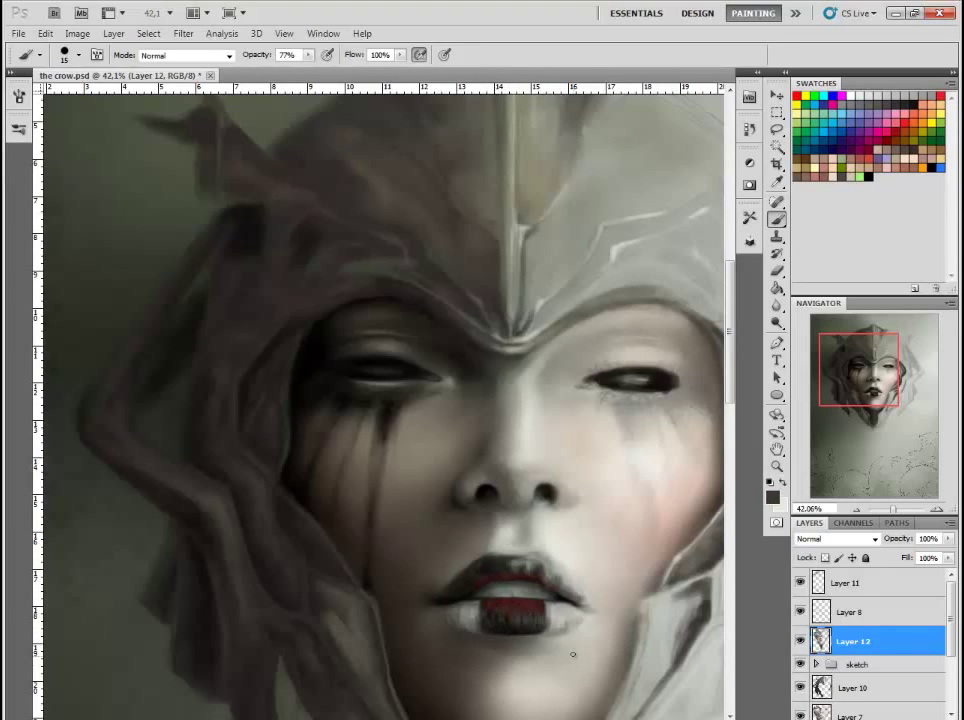
click(19, 128)
key(comma)
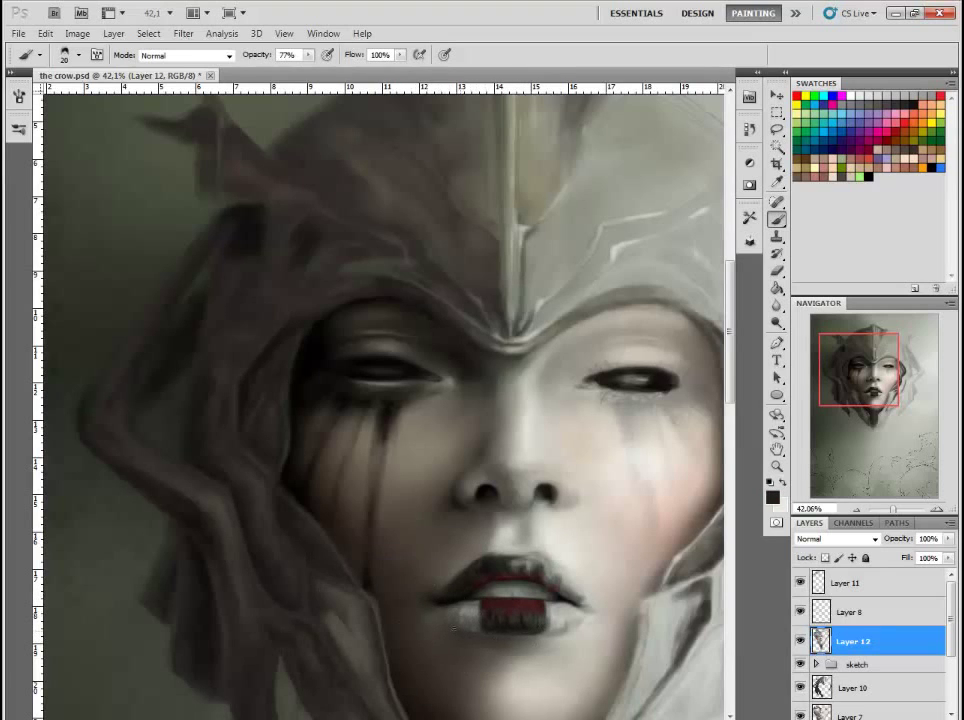
drag(500, 641, 540, 637)
scroll(492, 640, down, 3)
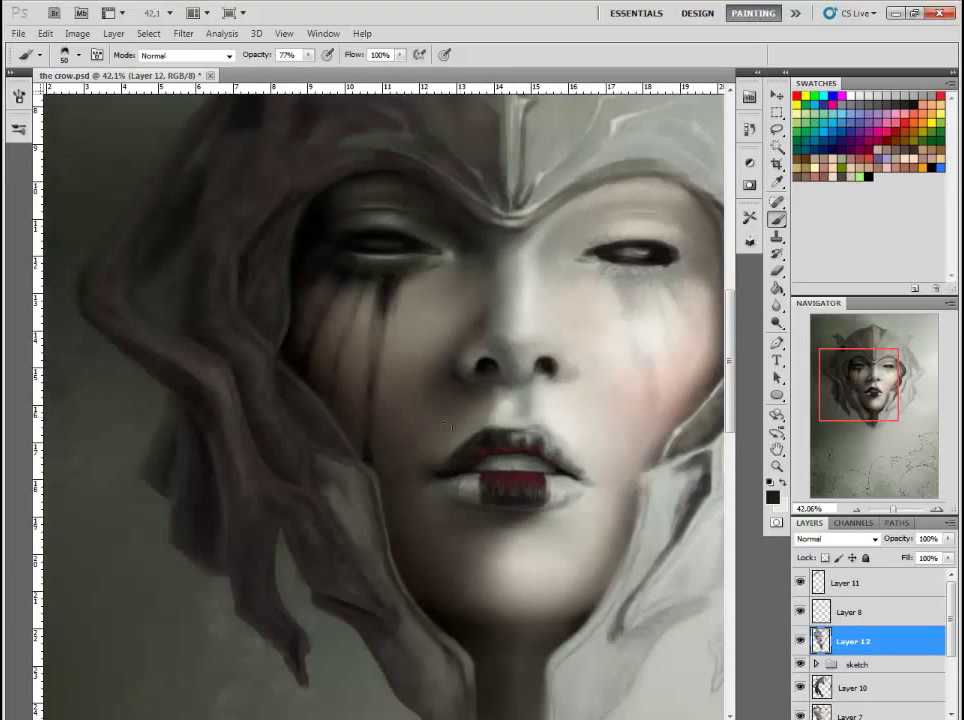
- Soften the lower lip's centre band and deepen the shading beneath it with dark tones sampled from the chin
key(bracketright)
key(bracketright)
alt+click(475, 540)
key(d)
scroll(540, 462, up, 2)
key(bracketleft)
key(bracketleft)
key(bracketleft)
key(bracketleft)
key(bracketleft)
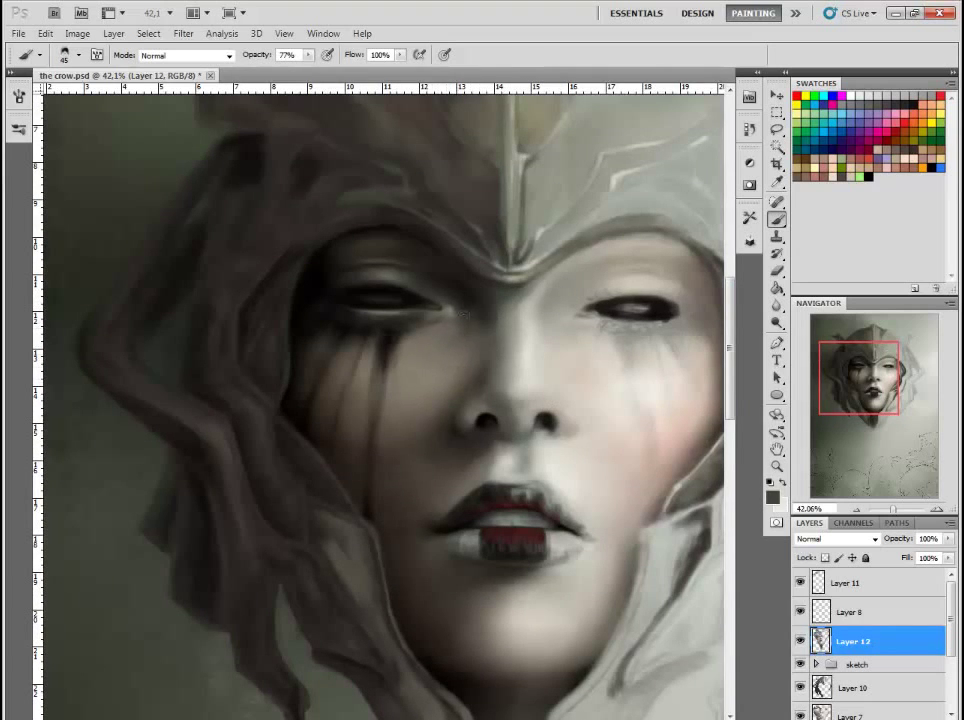
- Tone down the inner corner of the shadowed eye and refine the lit-side mouth corner with a 15 px brush
key(bracketleft)
key(bracketleft)
key(bracketleft)
key(d)
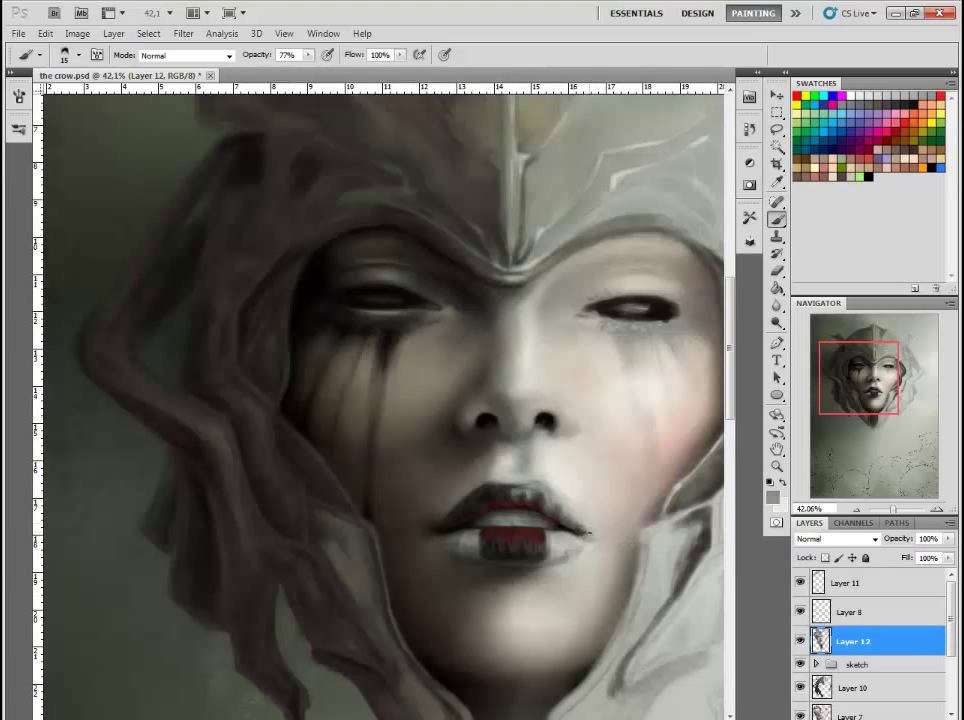
key(bracketright)
key(bracketright)
alt+click(616, 588)
key(bracketleft)
key(bracketleft)
key(d)
drag(376, 366, 345, 383)
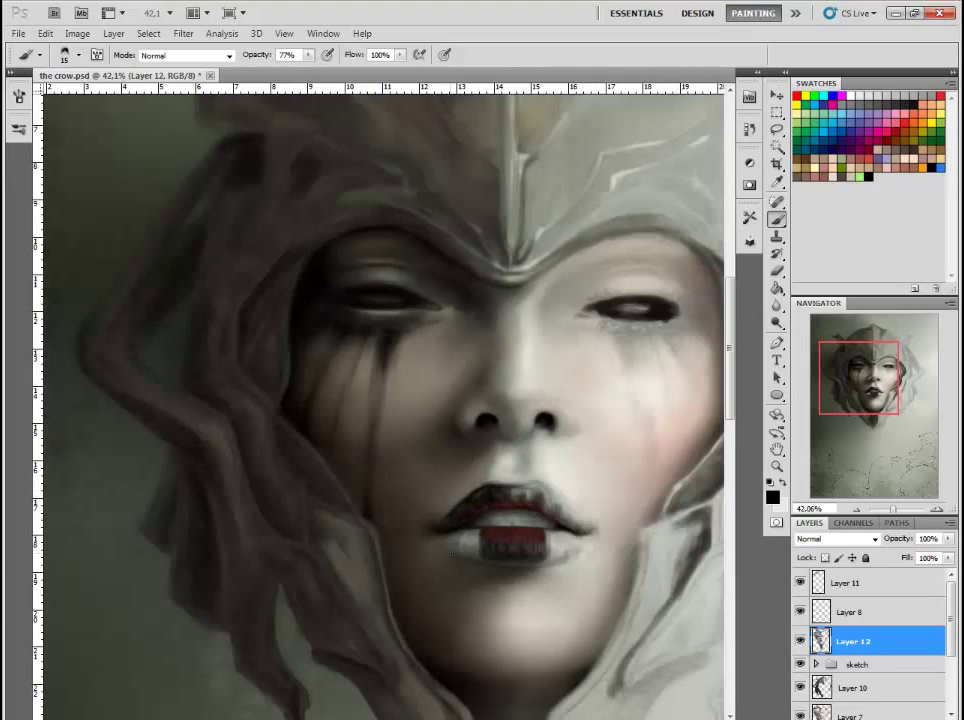
- Darken the upper lip's inner edge with 9 px black strokes and shade the teeth in dark grey at 15 px
alt+click(581, 375)
key(d)
drag(480, 497, 512, 522)
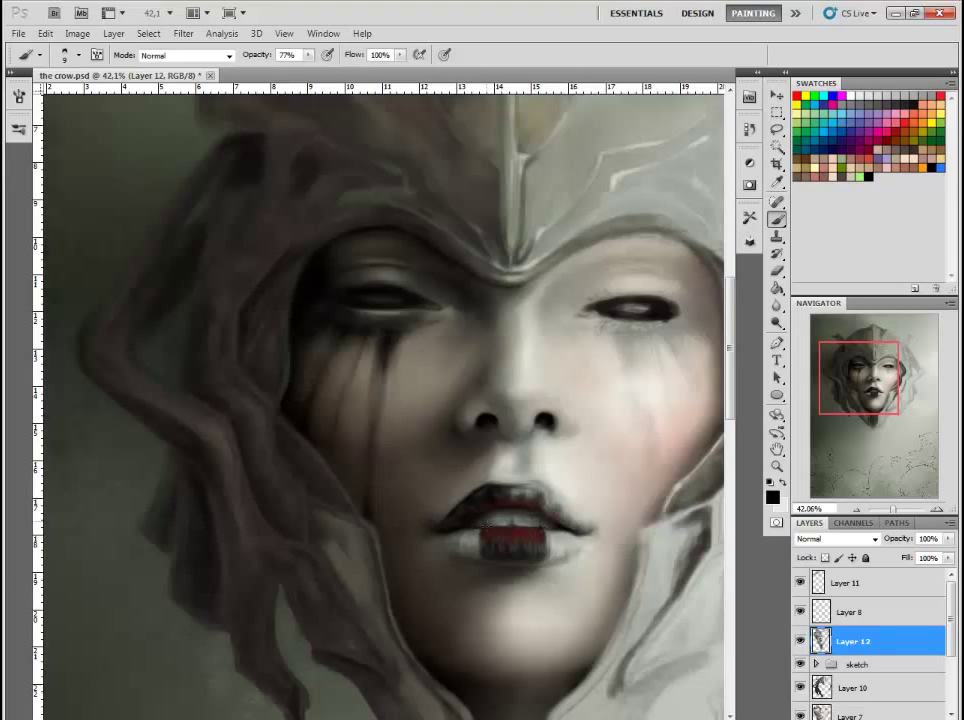
key(bracketright)
key(bracketright)
alt+click(510, 522)
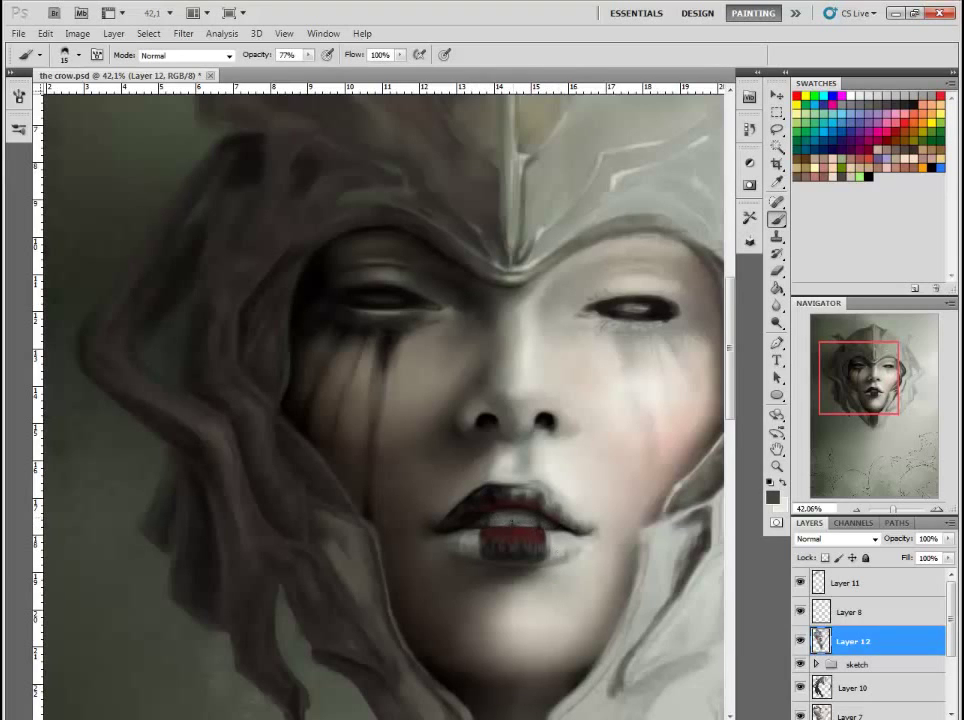
key(bracketleft)
key(d)
- Switch to a round brush tip and blend the shadowed cheek beside the nose and mouth with sampled skin tones, using sizes up to 80 px
click(19, 128)
key(bracketleft)
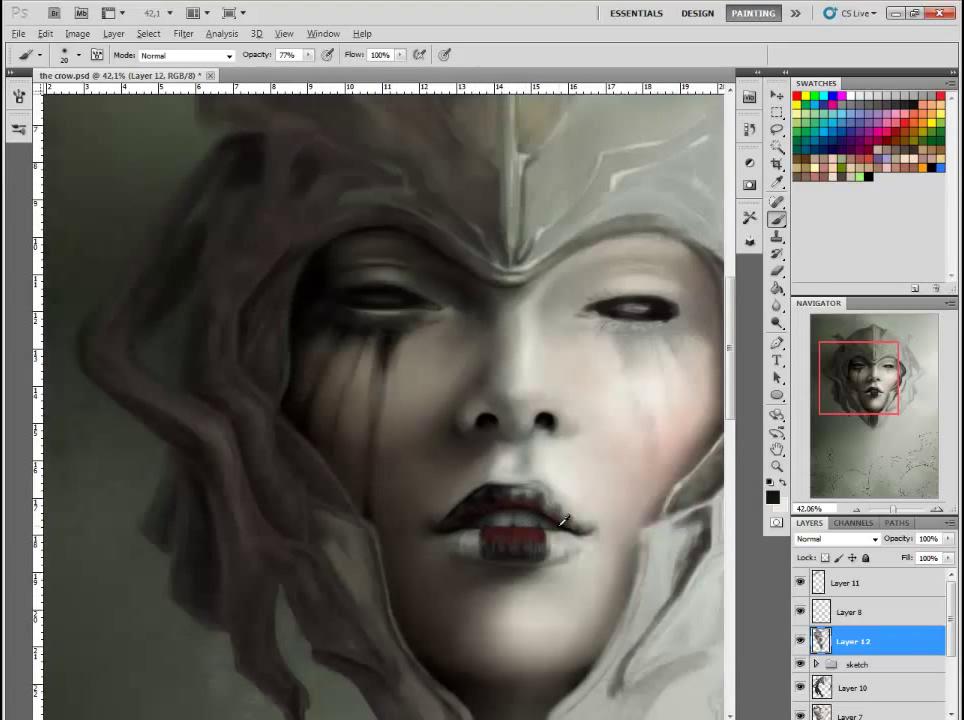
key(bracketright)
key(bracketright)
key(bracketright)
key(bracketright)
key(bracketright)
key(bracketright)
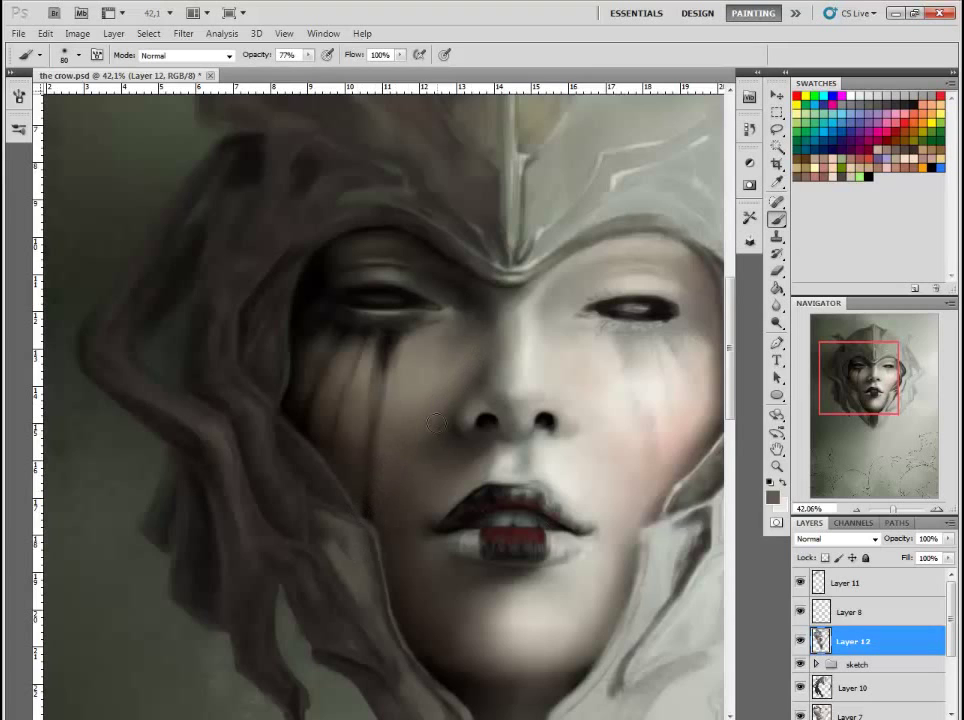
alt+click(427, 482)
key(bracketleft)
key(bracketleft)
key(bracketleft)
key(bracketleft)
key(bracketleft)
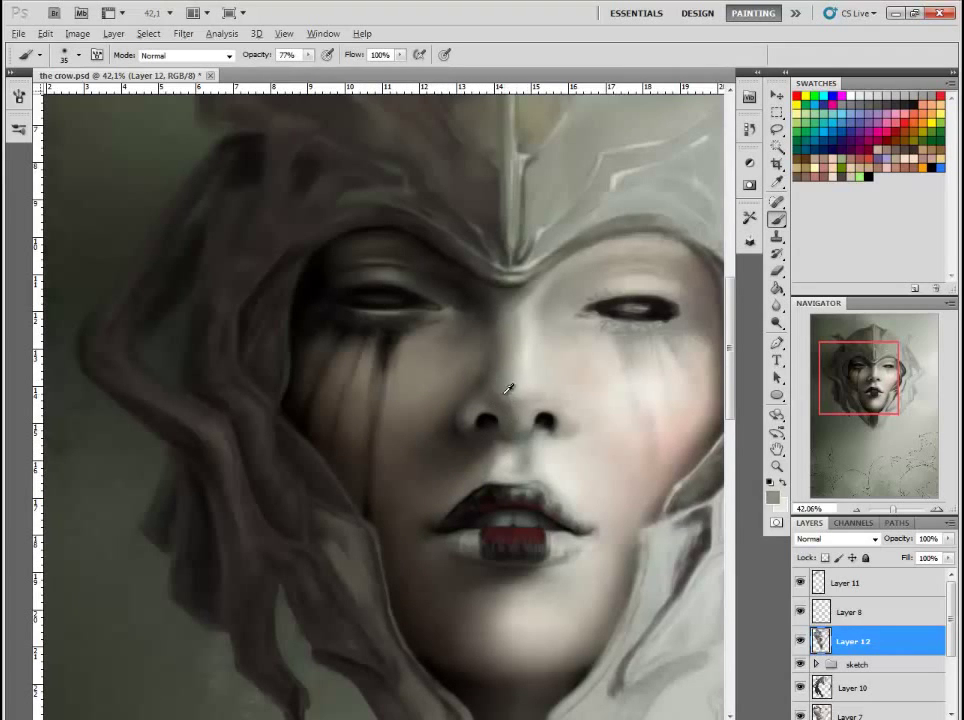
- Brighten the nose bridge and tip with a sampled light tone at 35 px and shade the nose's underside with a darker tone
alt+click(540, 391)
key(d)
key(bracketleft)
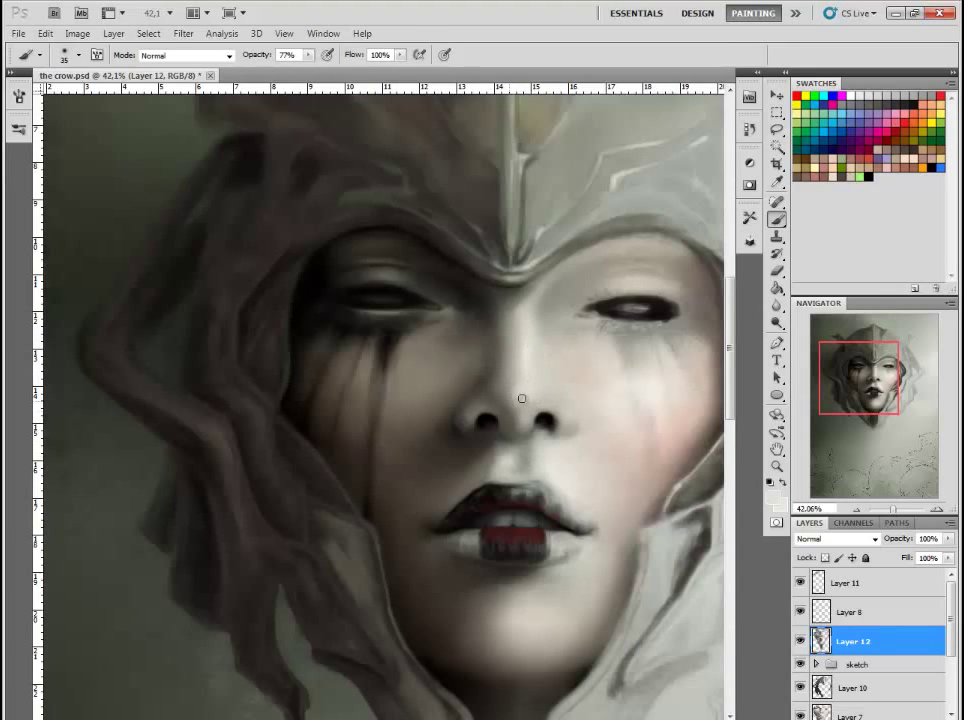
key(x)
key(x)
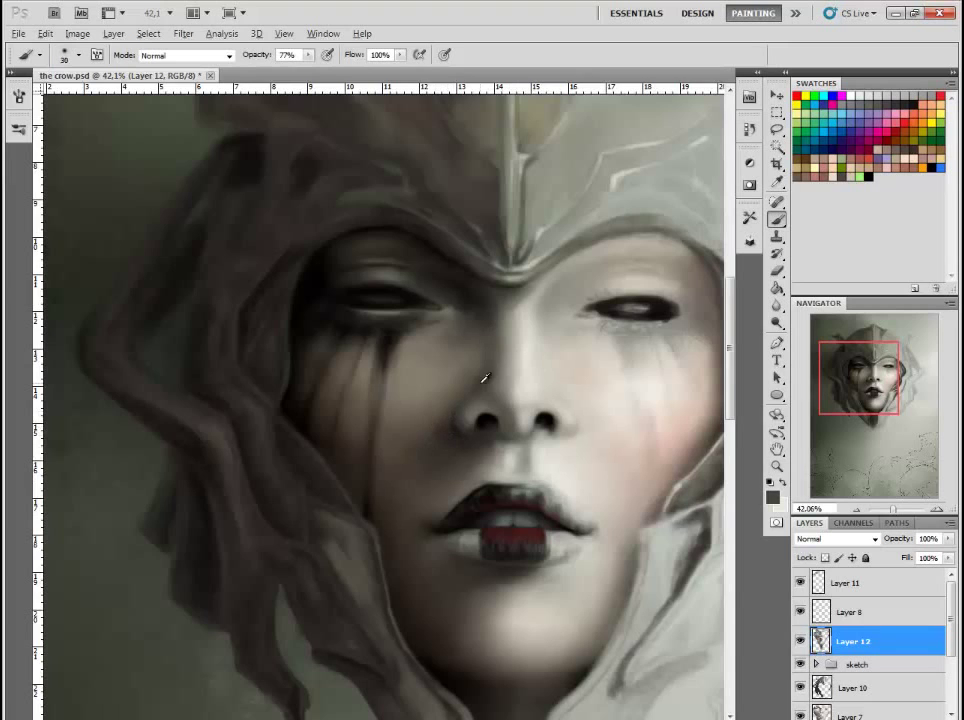
alt+click(518, 428)
key(bracketleft)
- Shade the lit-side jaw edge along the helmet with dark tones, using the bristle brush tip at up to 45 px
drag(520, 430, 427, 430)
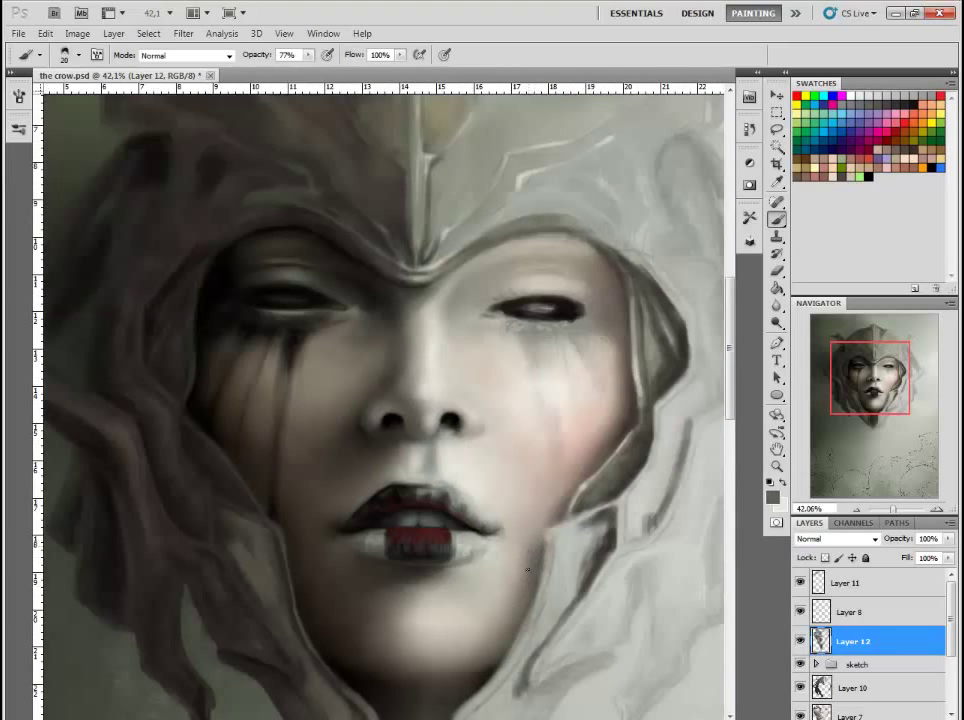
key(bracketleft)
key(bracketright)
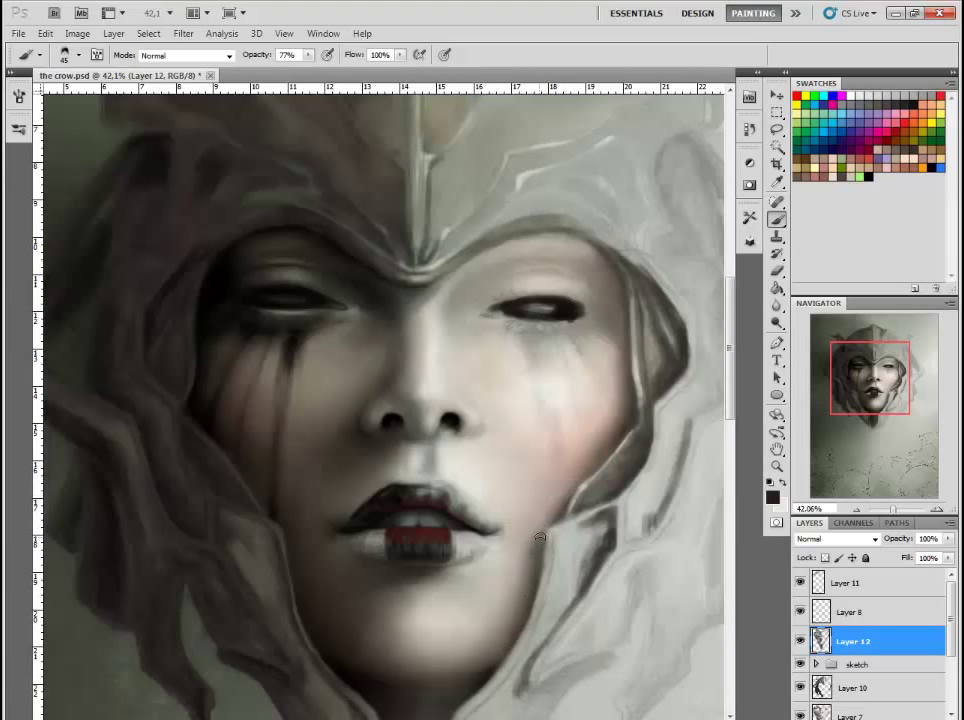
key(bracketright)
key(bracketright)
key(bracketright)
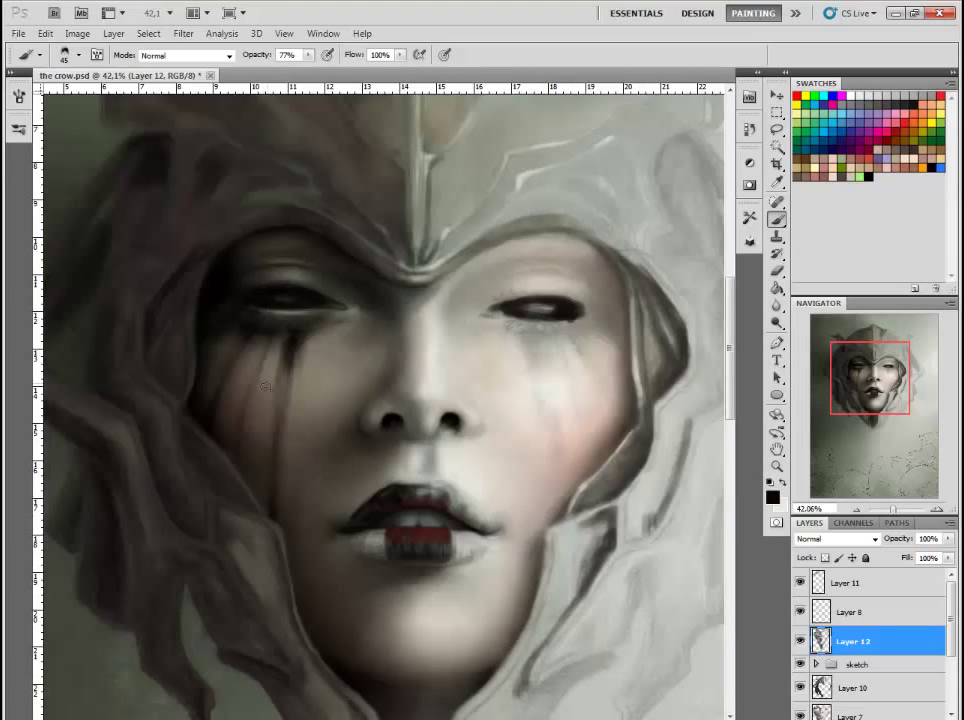